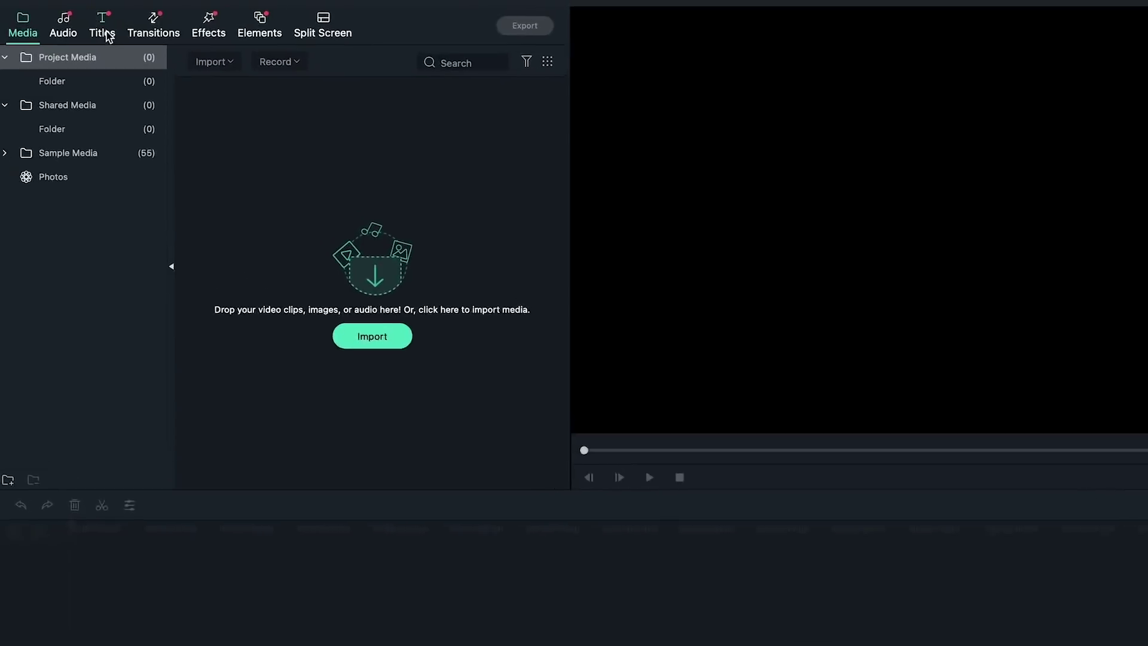
Add the Basic 6 Plain Text title to the start of the timeline
left_click(107, 34)
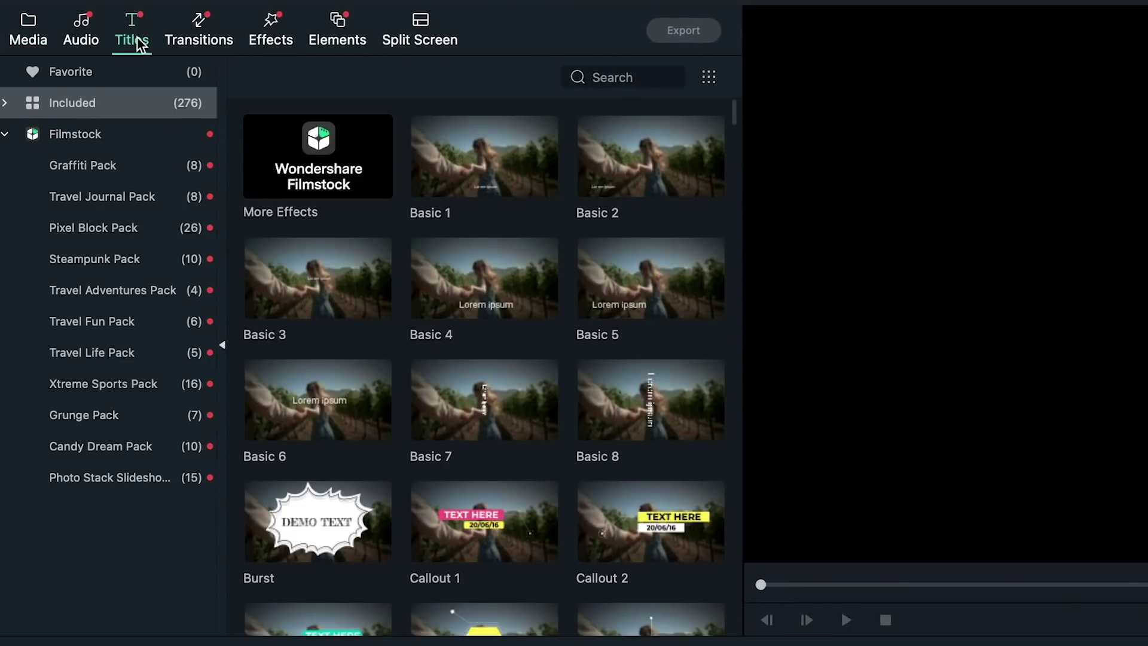
left_click(55, 107)
left_click(84, 353)
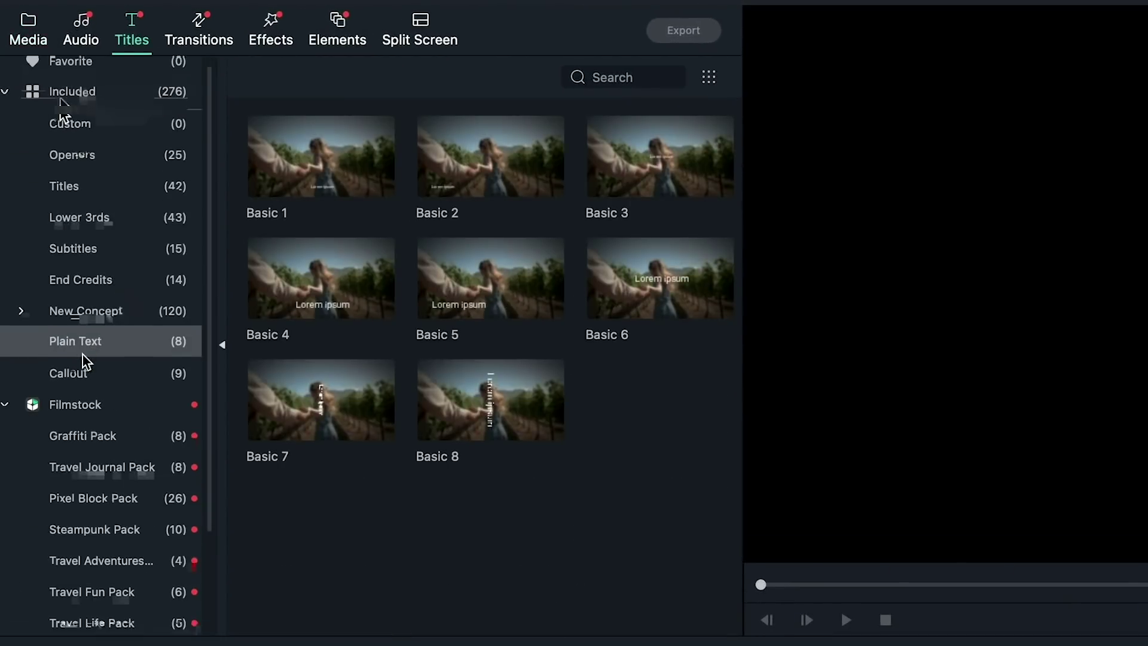
left_click(652, 305)
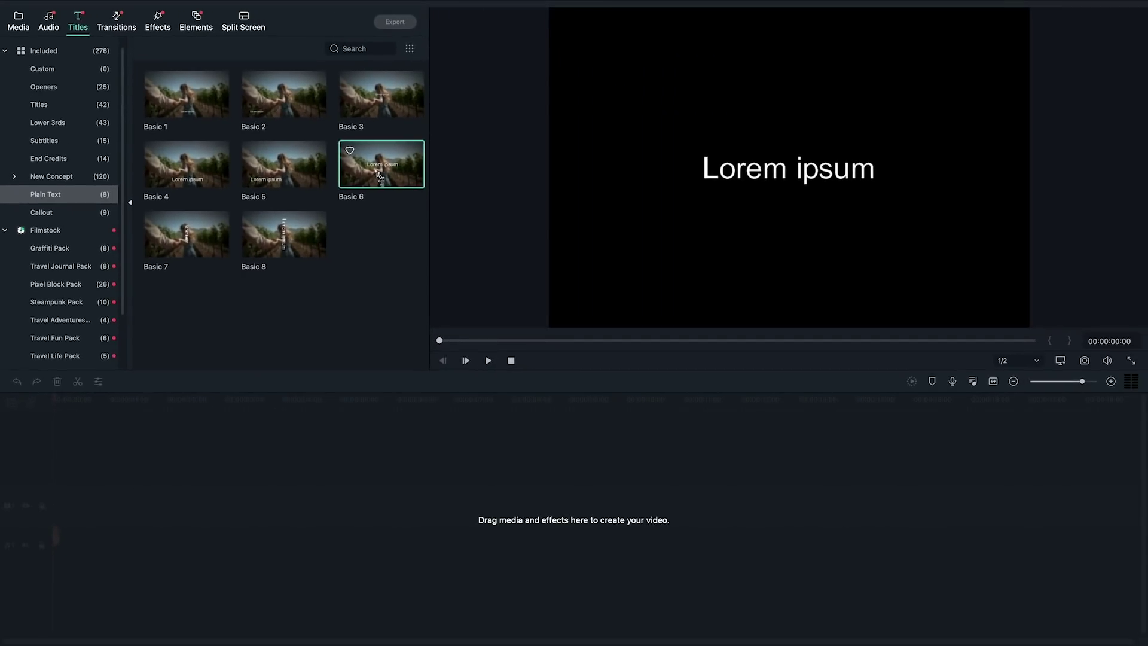
left_click_drag(375, 200, 57, 524)
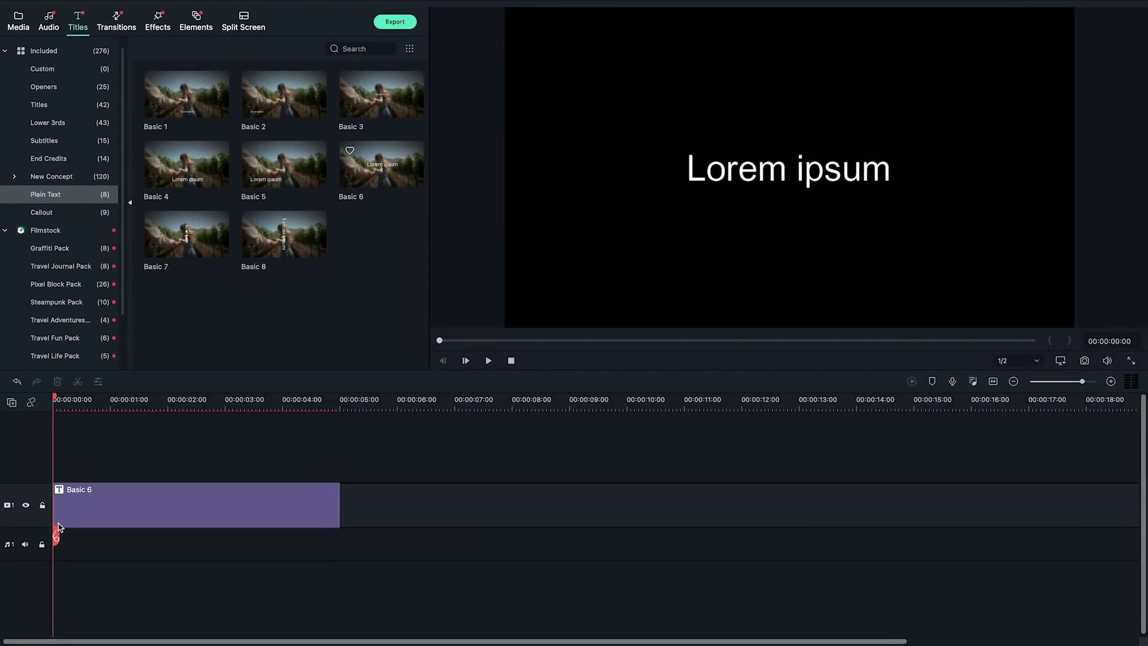
Replace the title's Lorem ipsum with HELLO! in MarkPro-Heavy at size 120
double_click(123, 512)
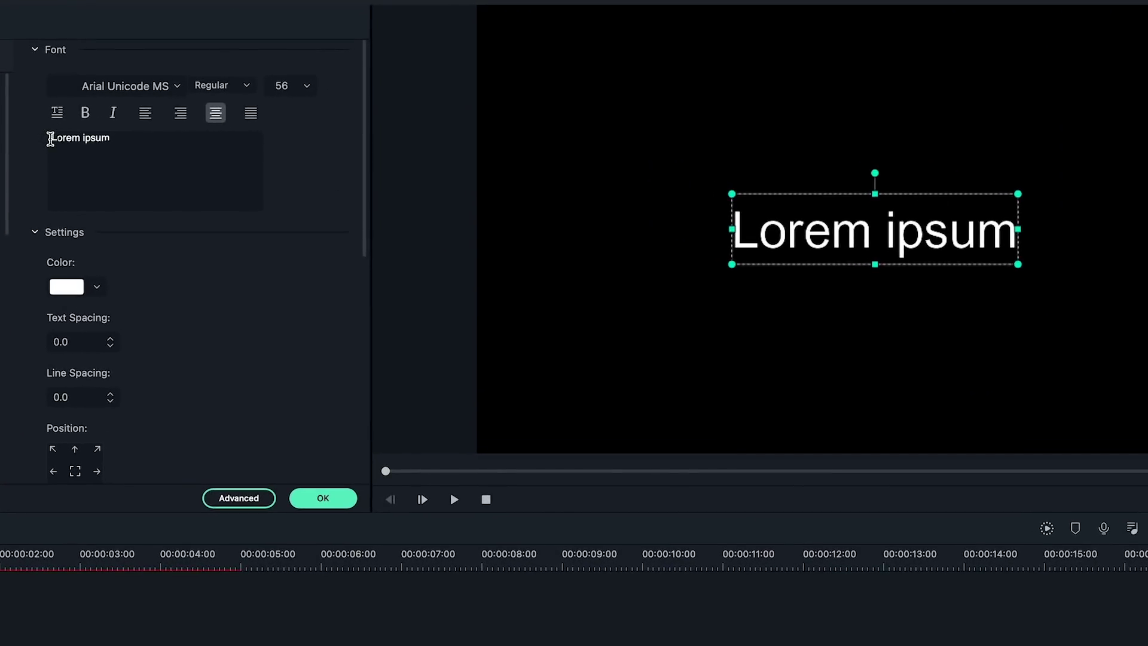
left_click_drag(50, 139, 110, 138)
type("HELLO!")
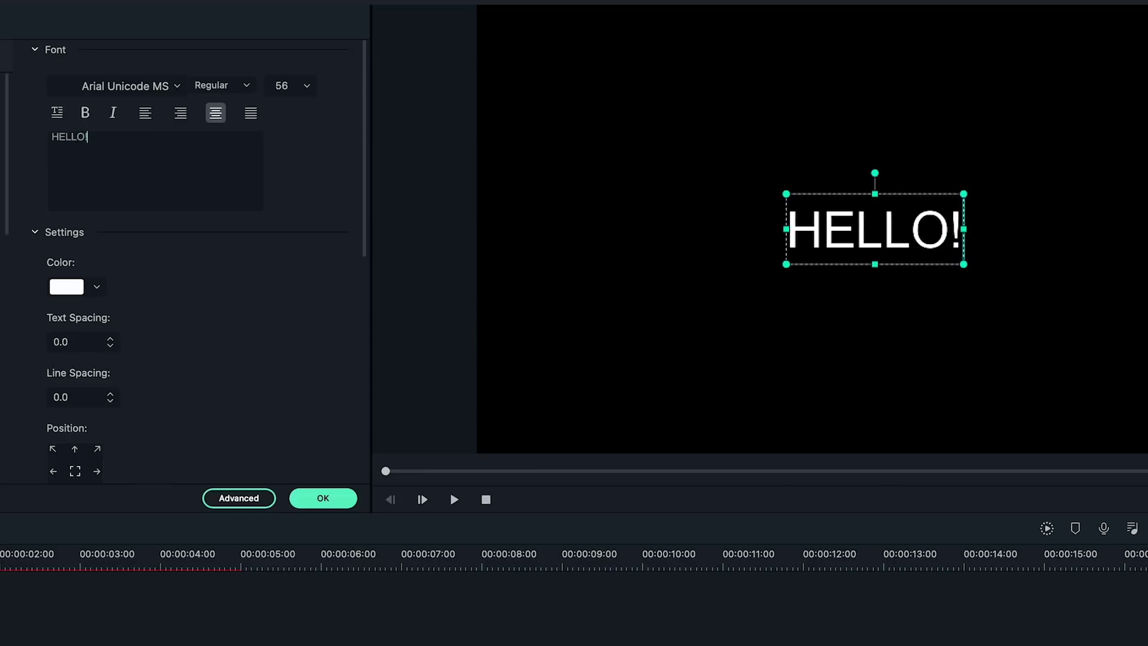
left_click(177, 87)
key("m")
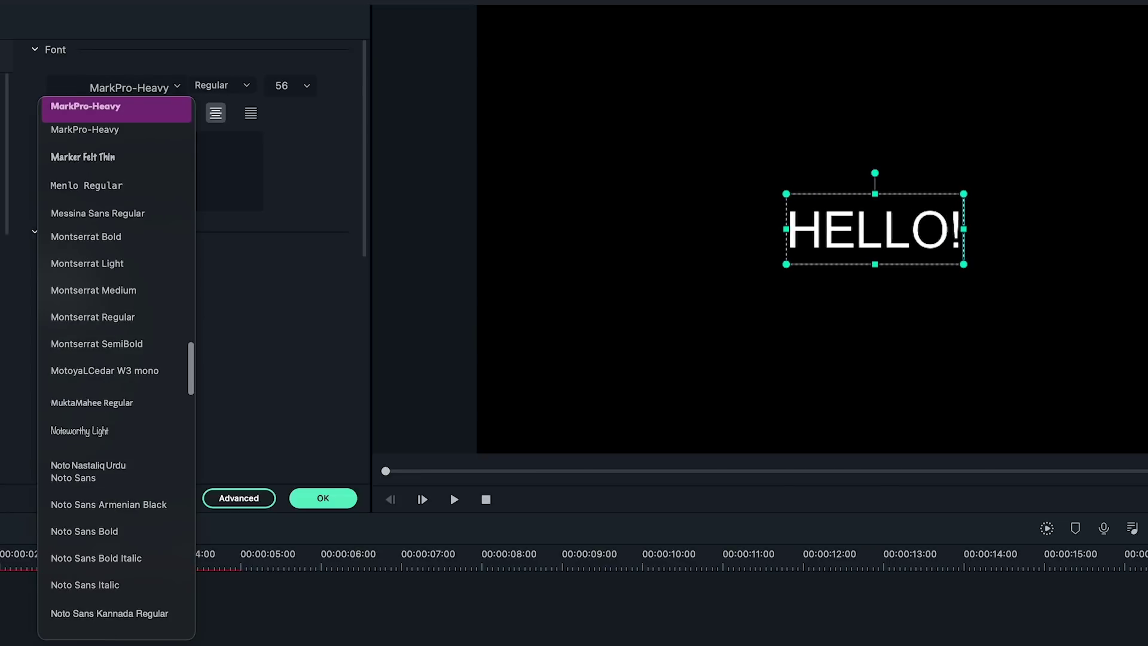
key("Return")
left_click(293, 84)
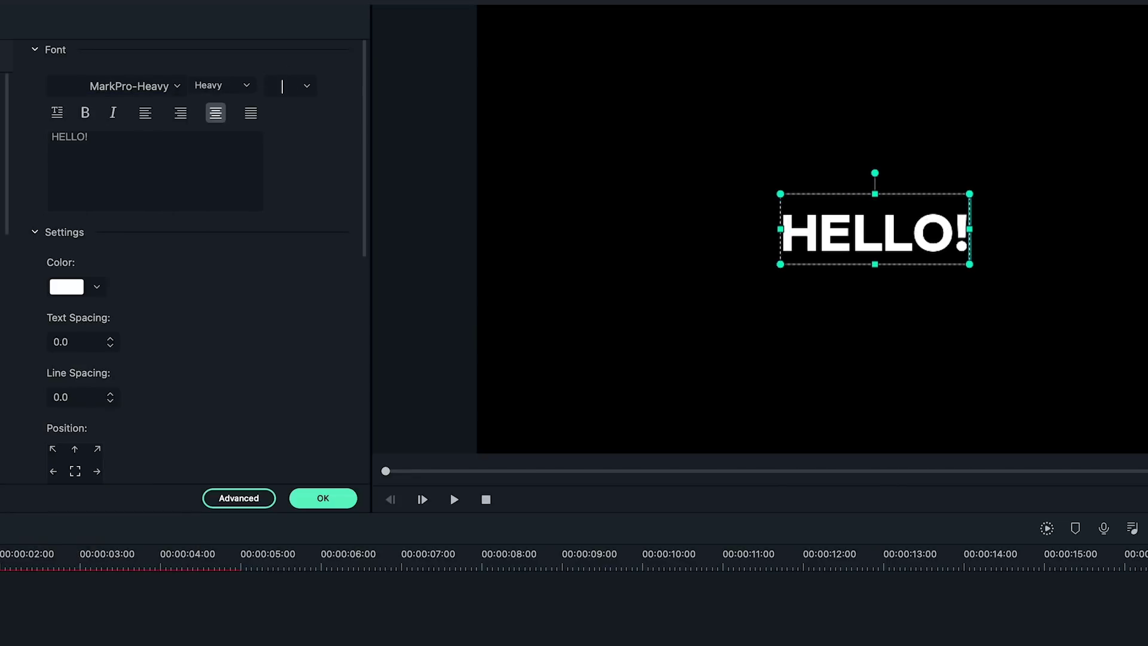
type("120")
key("Return")
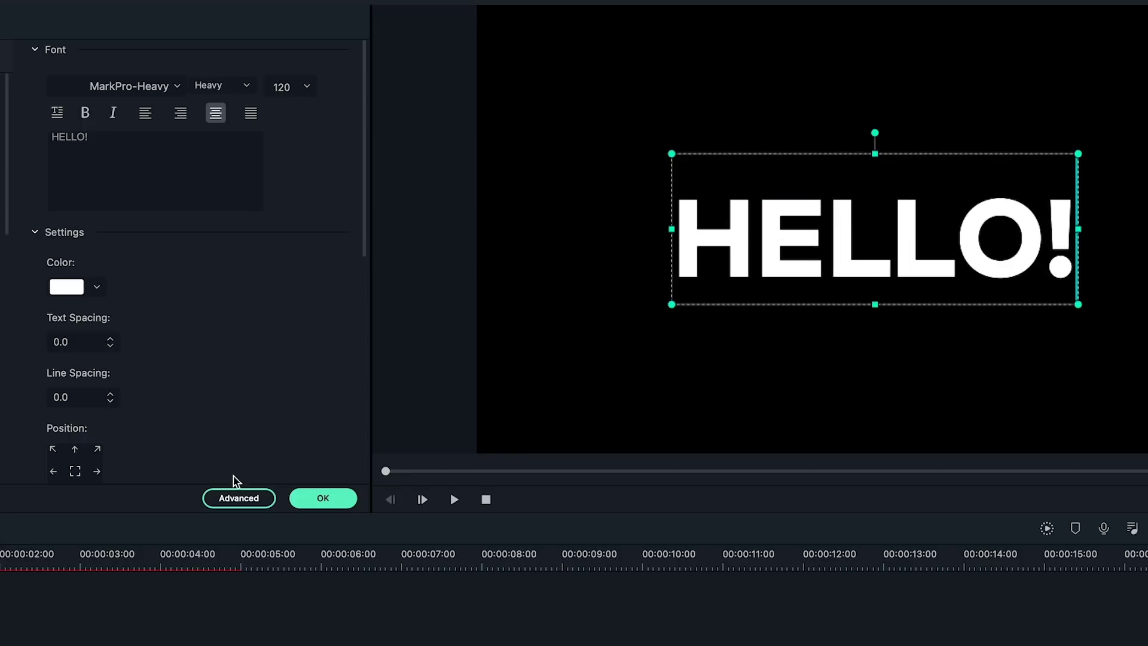
In the advanced editor, switch the text to Gradient Fill with purple as the first colour
left_click(231, 501)
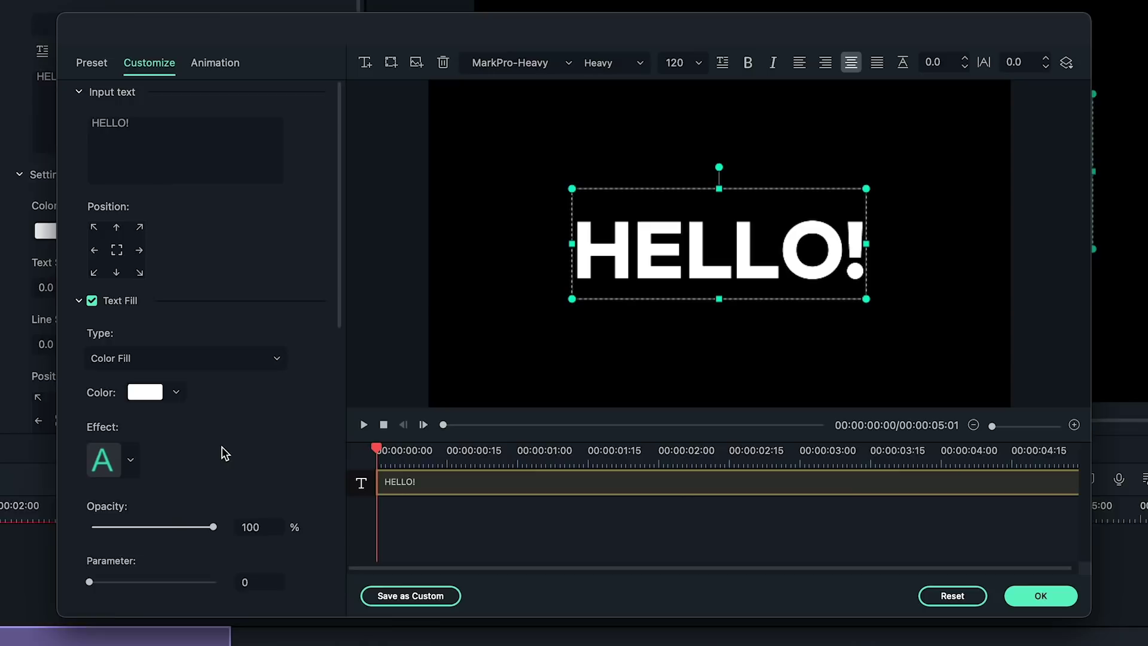
scroll(217, 419, "down", 5)
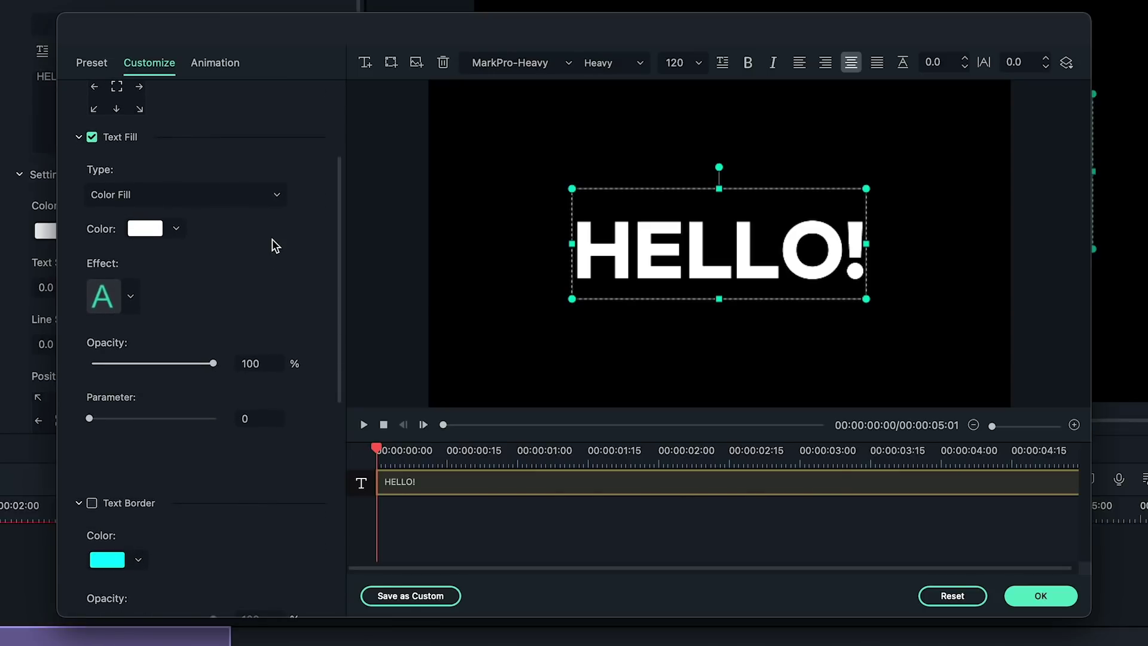
left_click(267, 197)
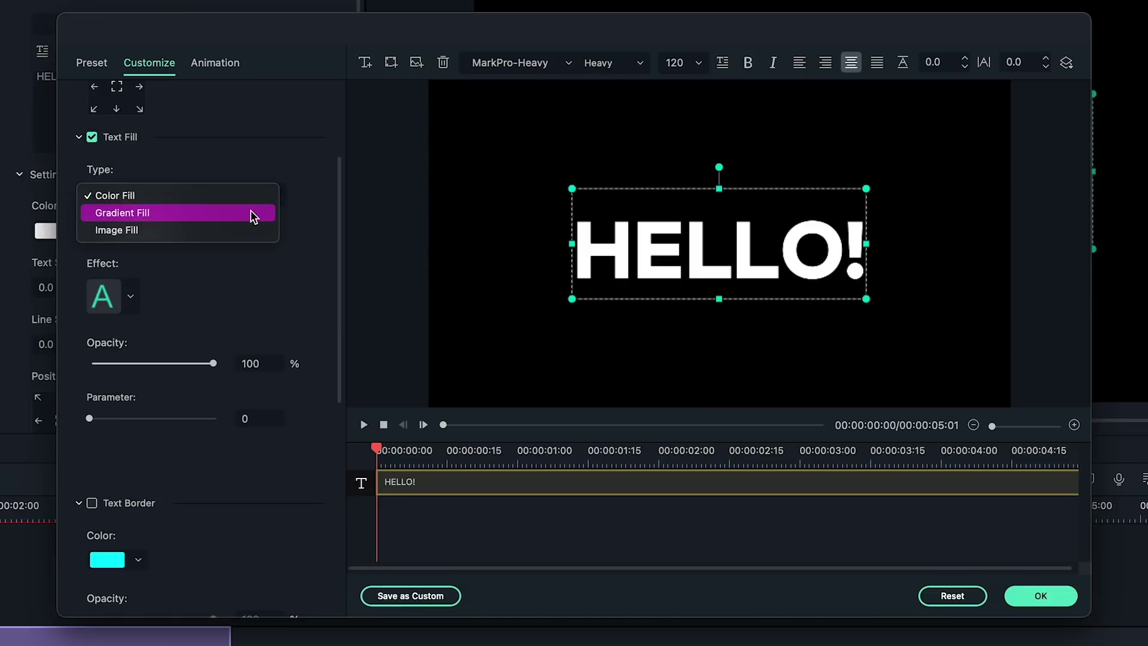
left_click(250, 213)
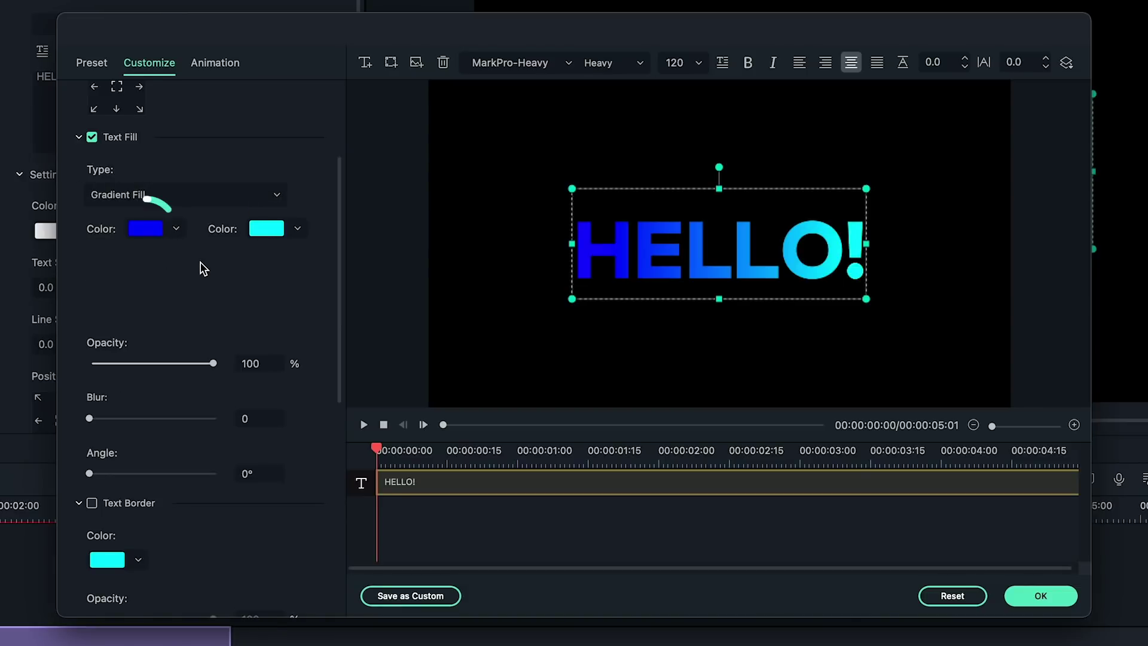
left_click(175, 231)
left_click(225, 466)
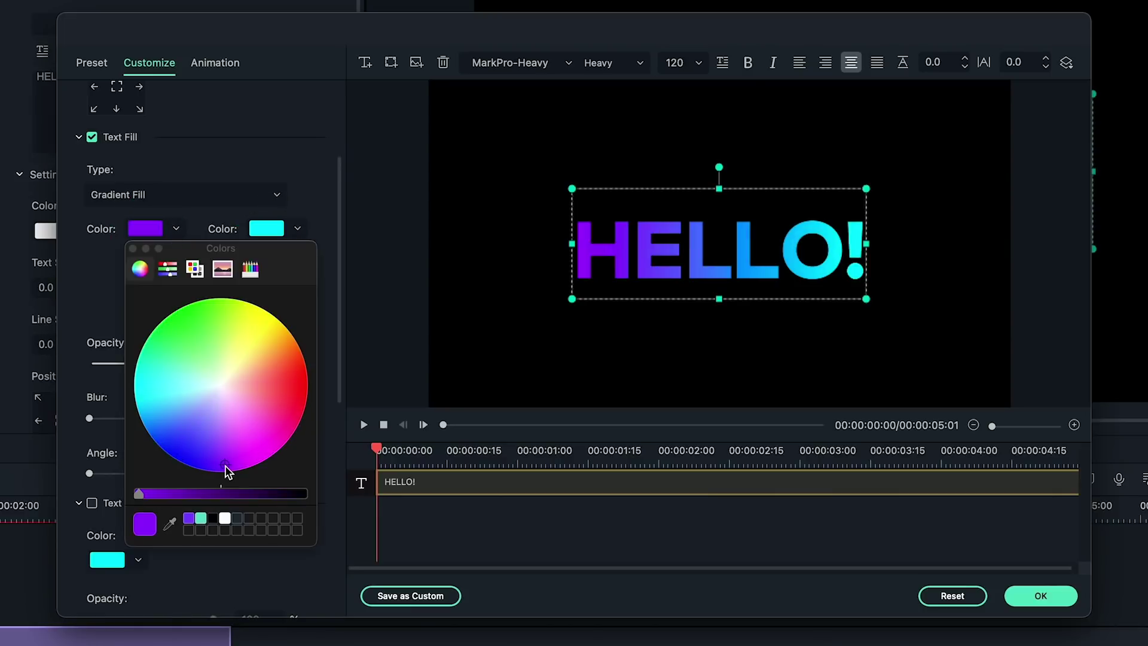
left_click(133, 248)
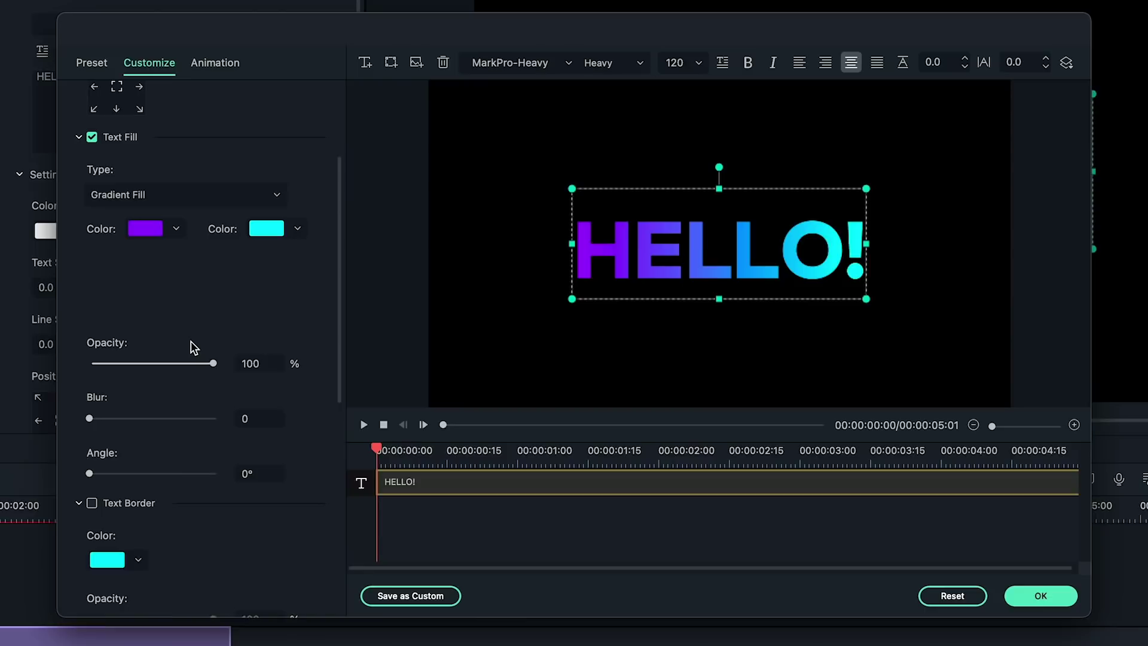
Rotate the gradient angle and apply the Random text animation
left_click_drag(134, 474, 60, 465)
left_click(203, 67)
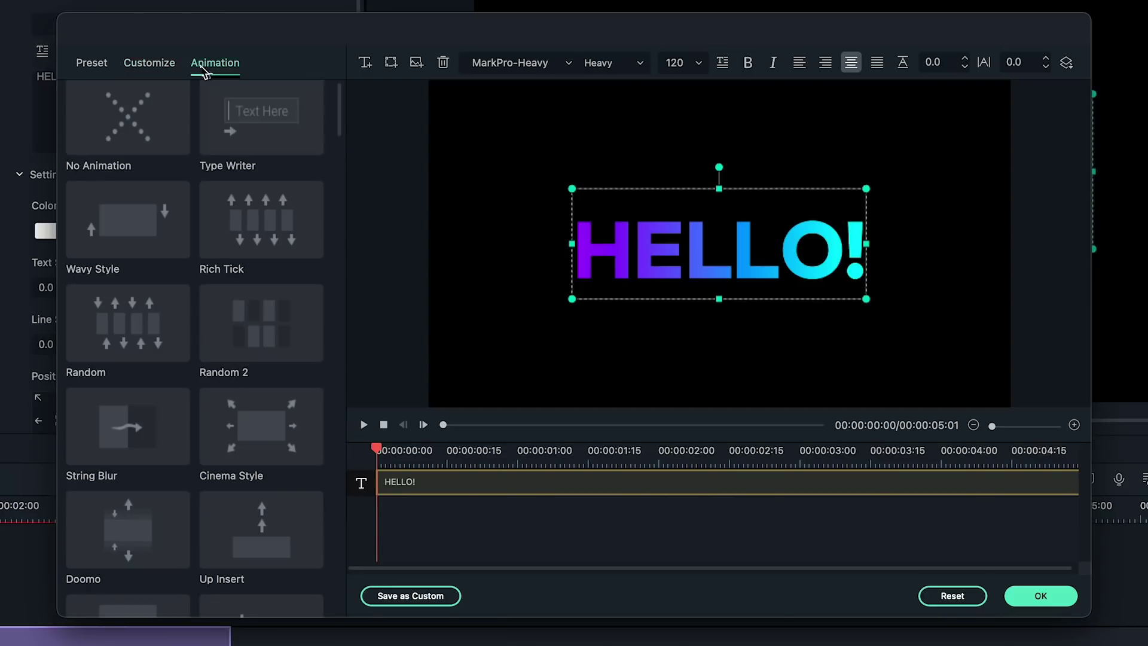
left_click(125, 341)
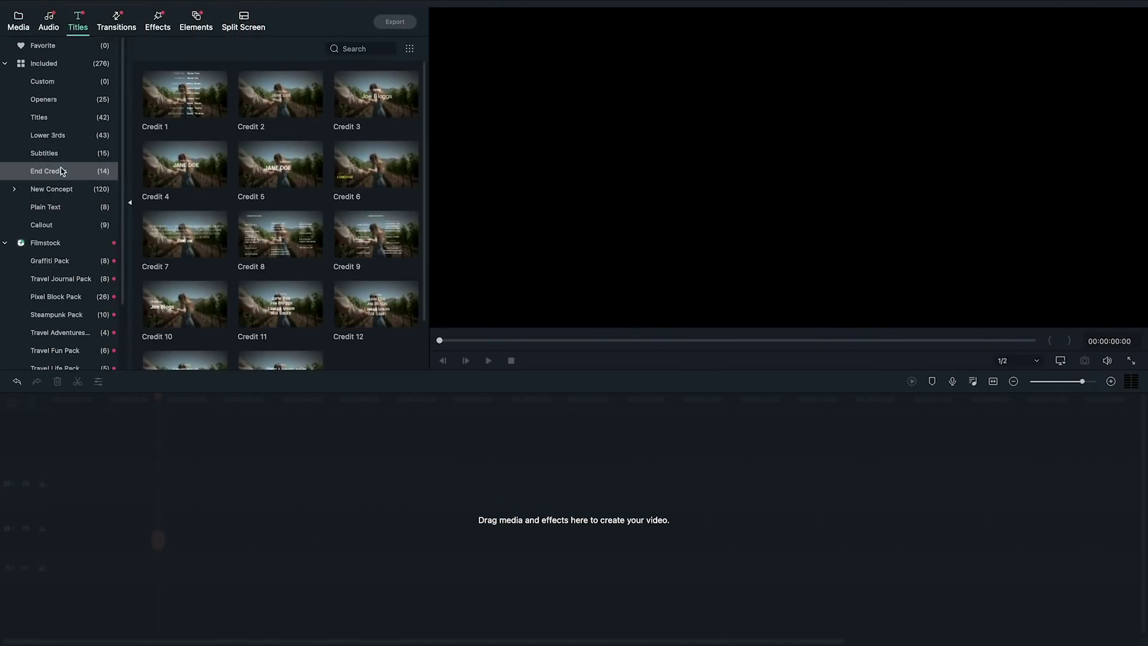
Place a fresh Basic 6 Plain Text title on the timeline and retype its text as HELLO!
left_click(47, 207)
left_click(390, 178)
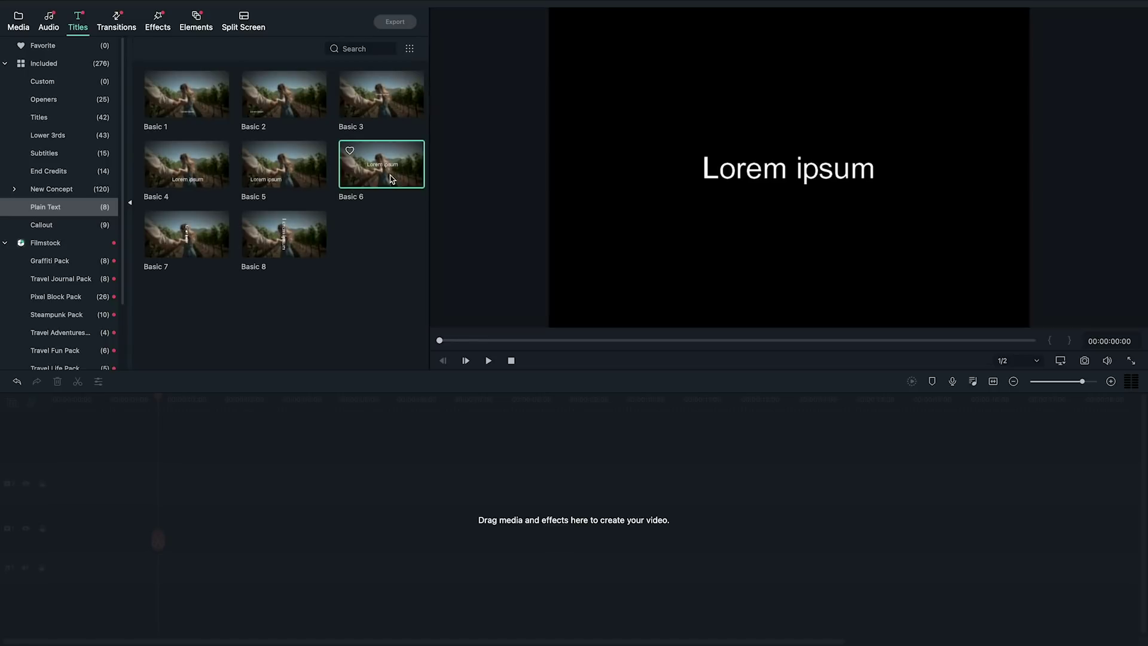
left_click_drag(386, 173, 55, 483)
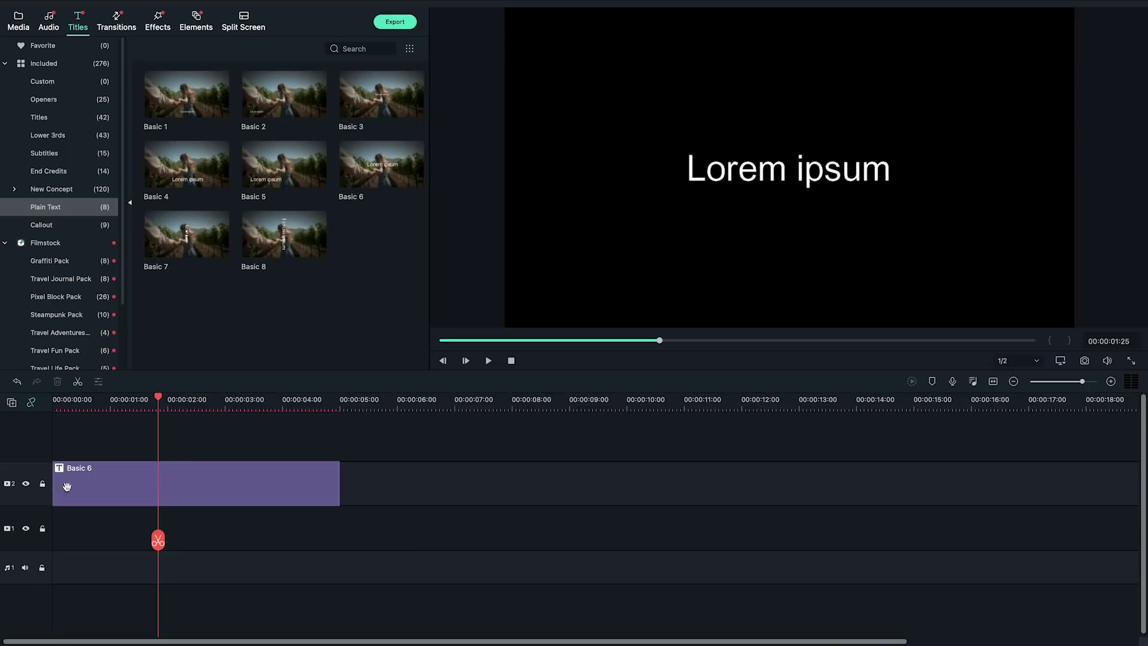
double_click(176, 489)
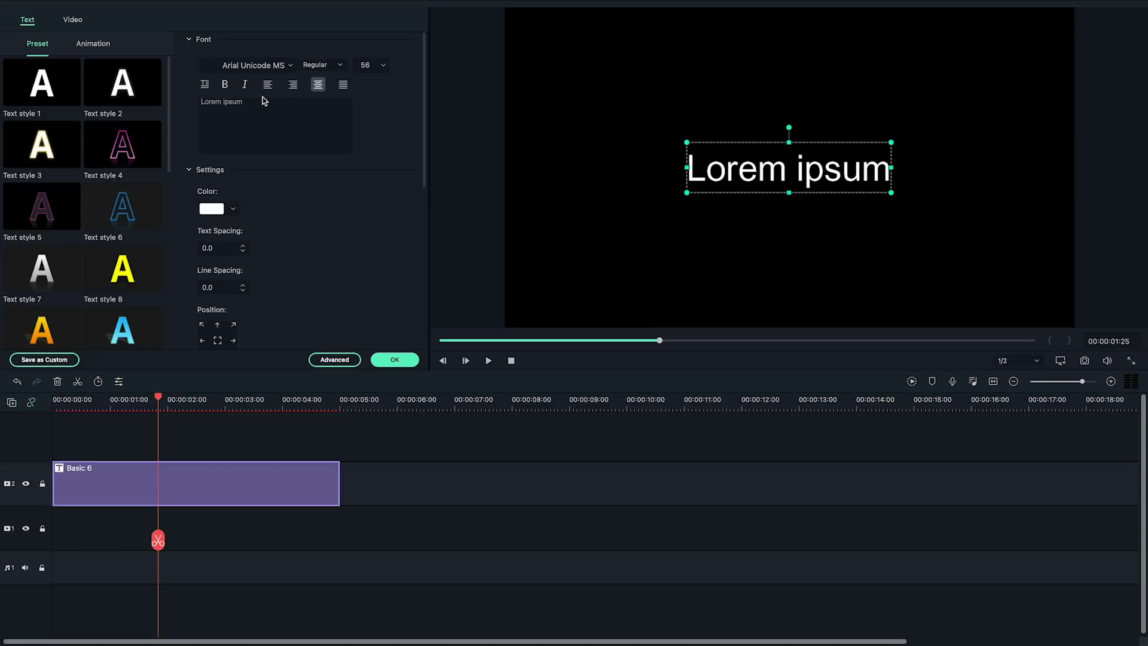
left_click_drag(263, 102, 174, 103)
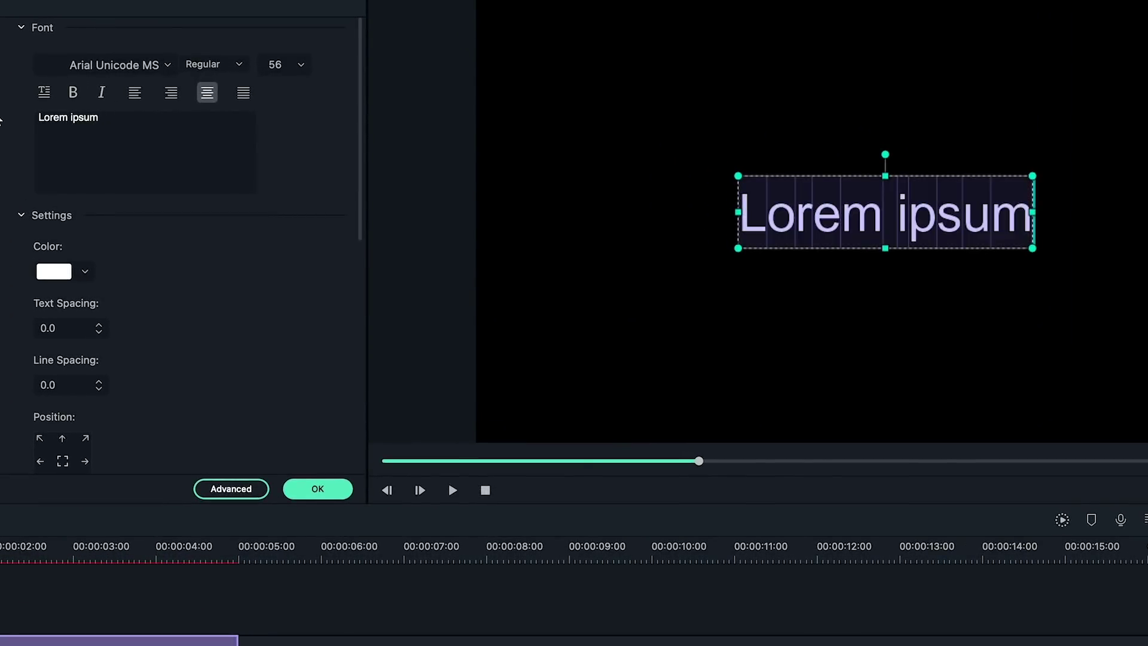
type("HELLO")
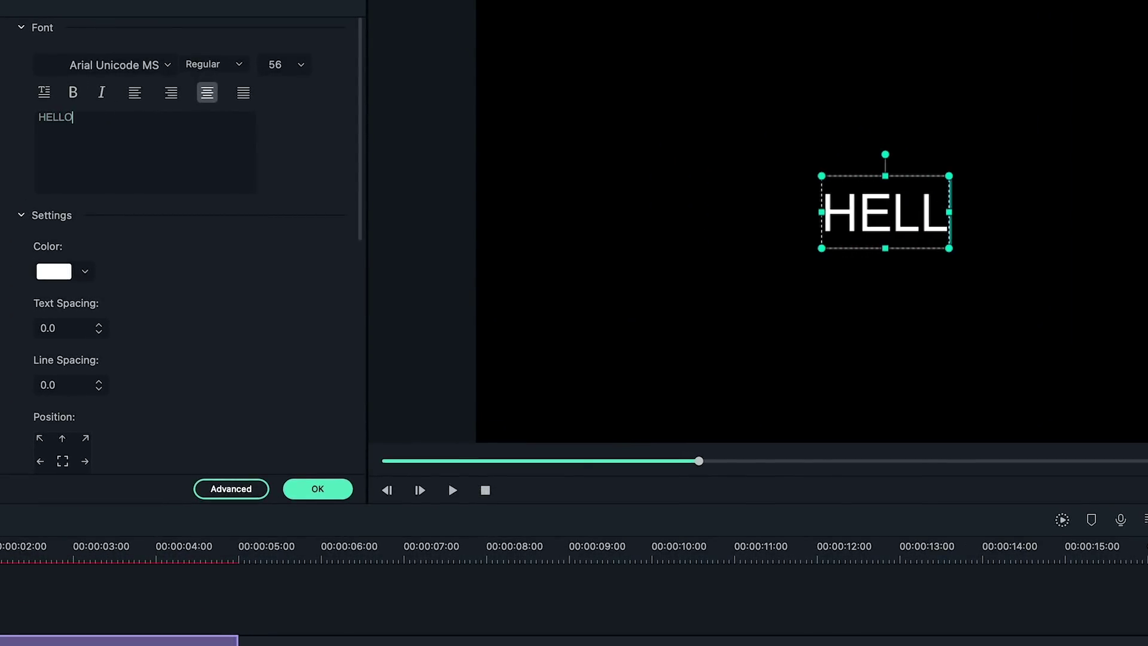
type("!")
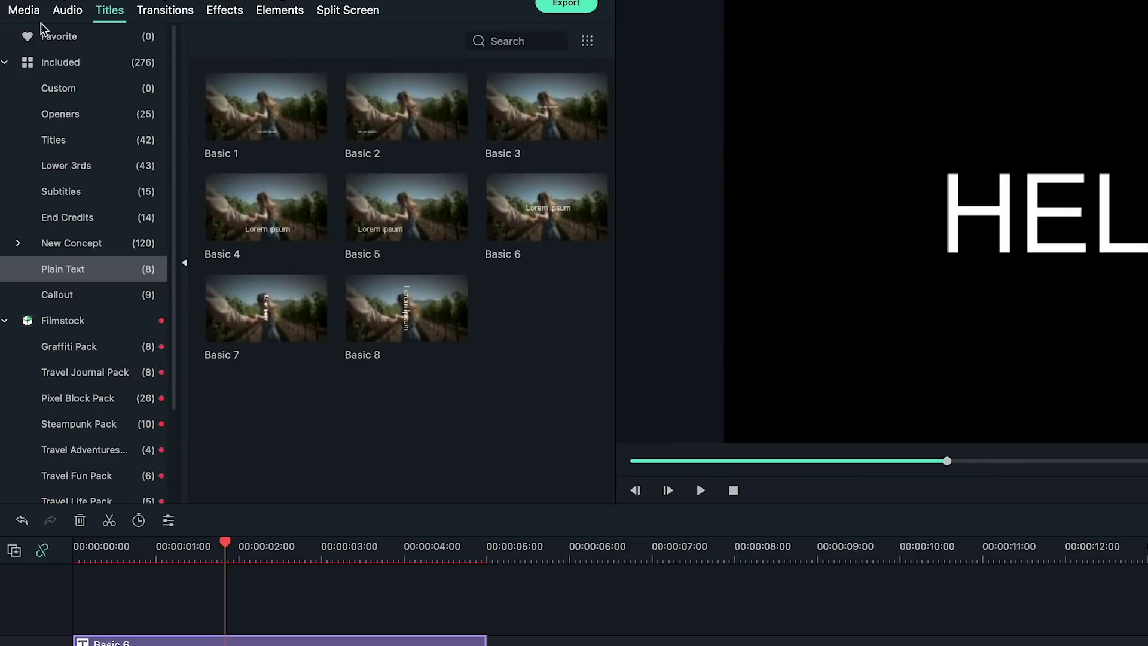
Put the Black sample colour under the HELLO! title, save a snapshot, then select both clips
left_click(19, 5)
left_click(89, 192)
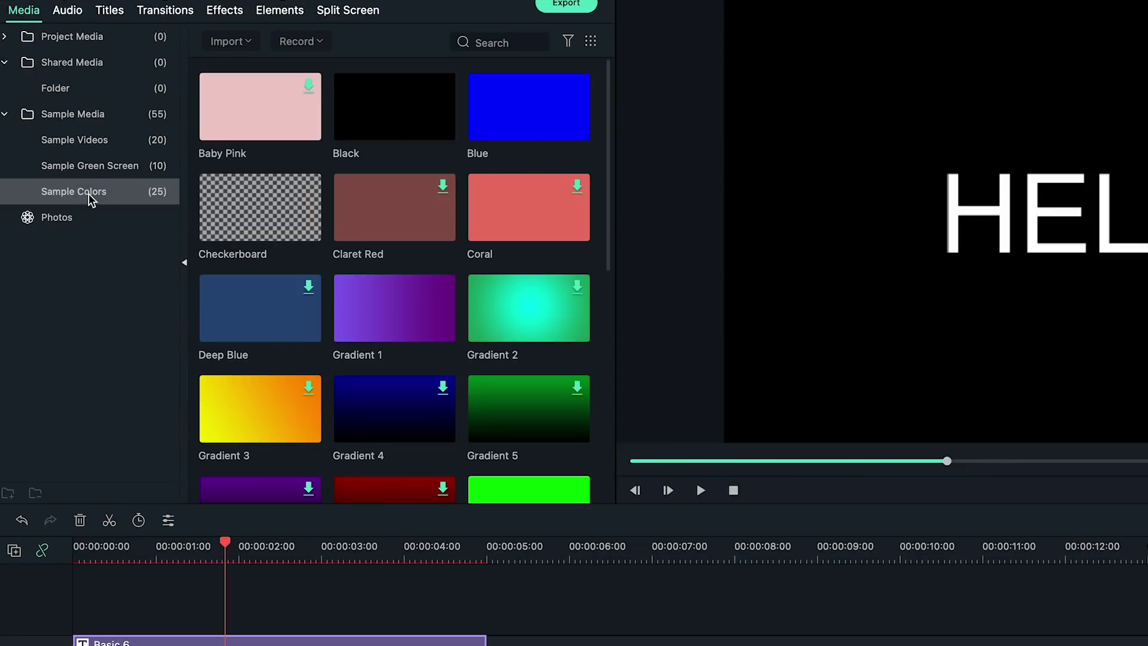
left_click_drag(375, 130, 74, 645)
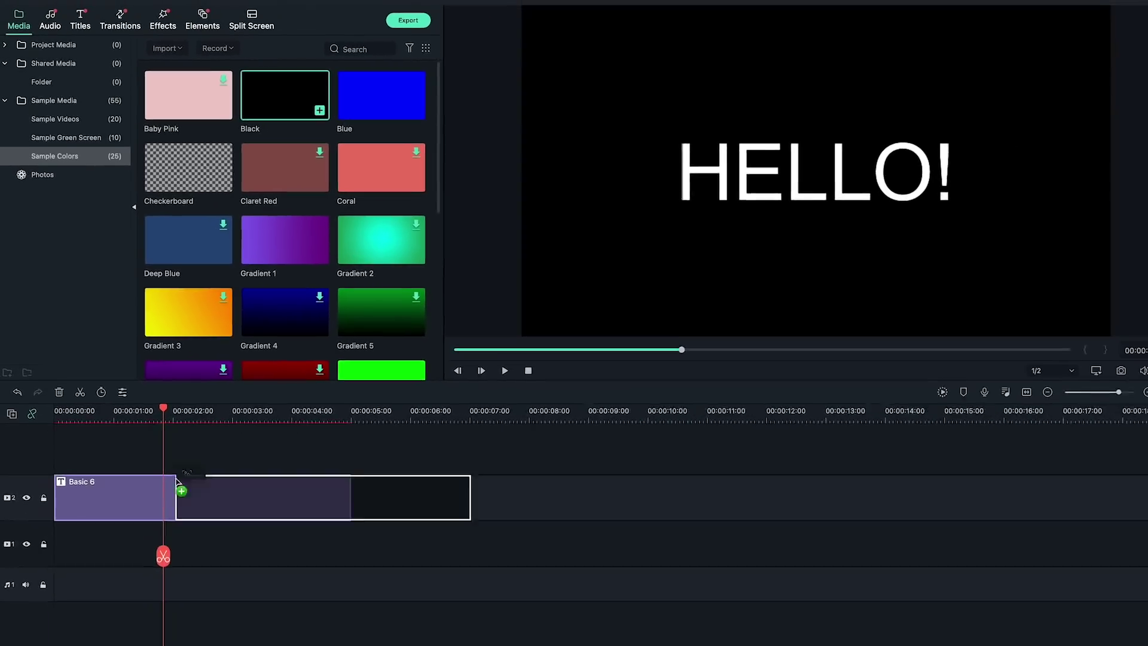
left_click_drag(54, 531, 55, 531)
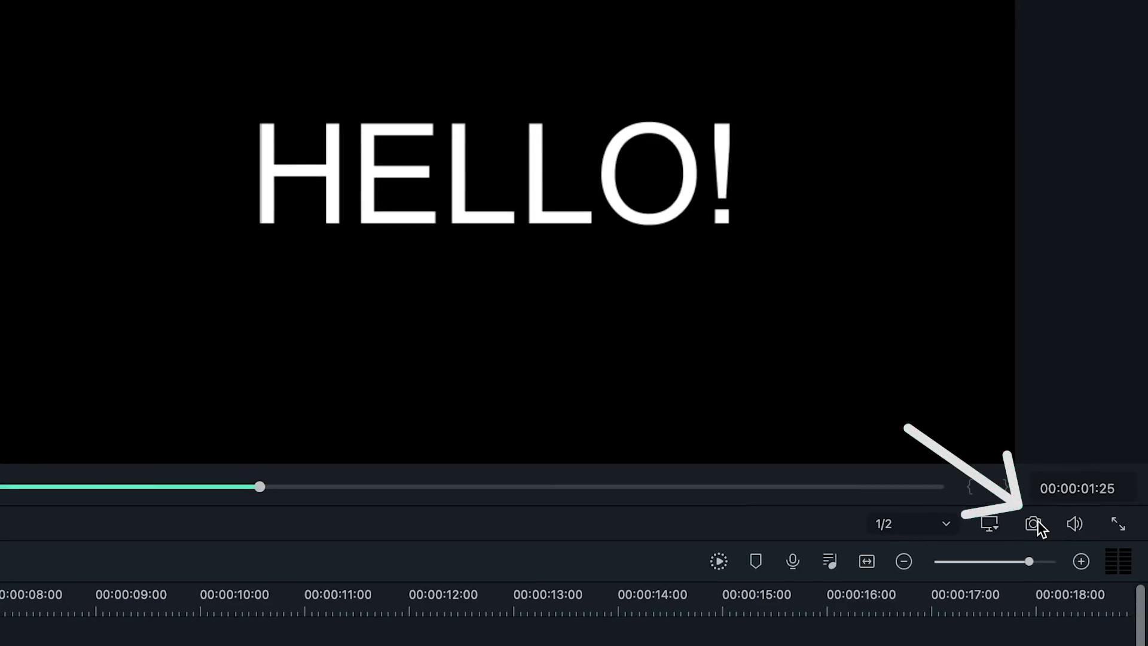
left_click(1036, 524)
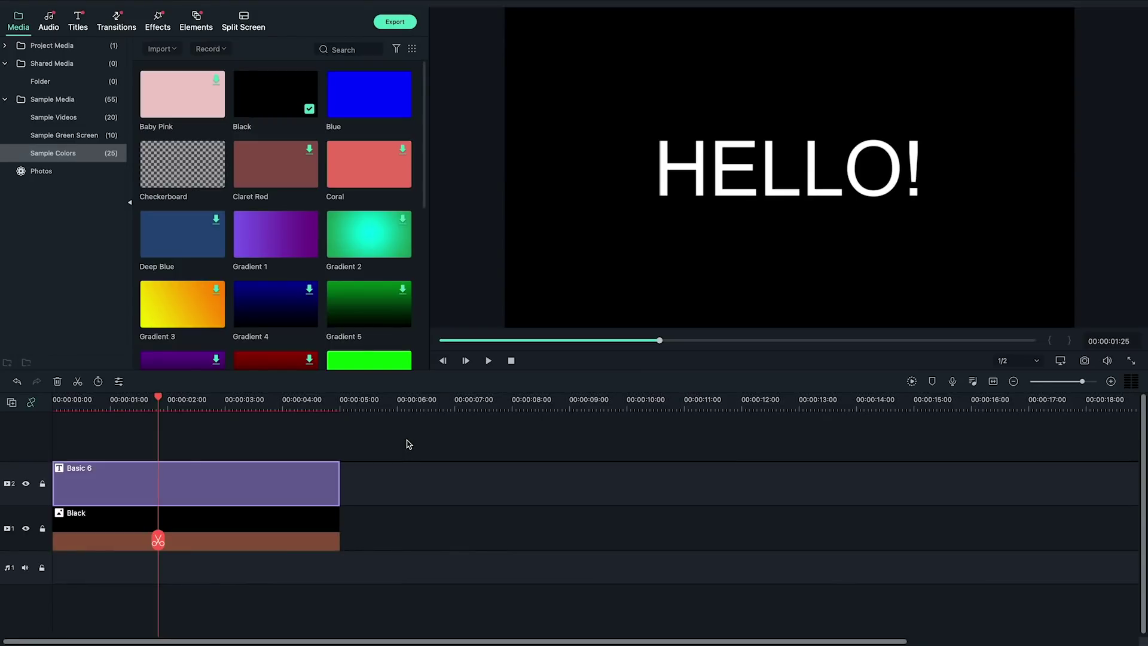
left_click_drag(409, 444, 293, 532)
Delete the title and Black clips and add the HELLO! snapshot to the timeline
key("Delete")
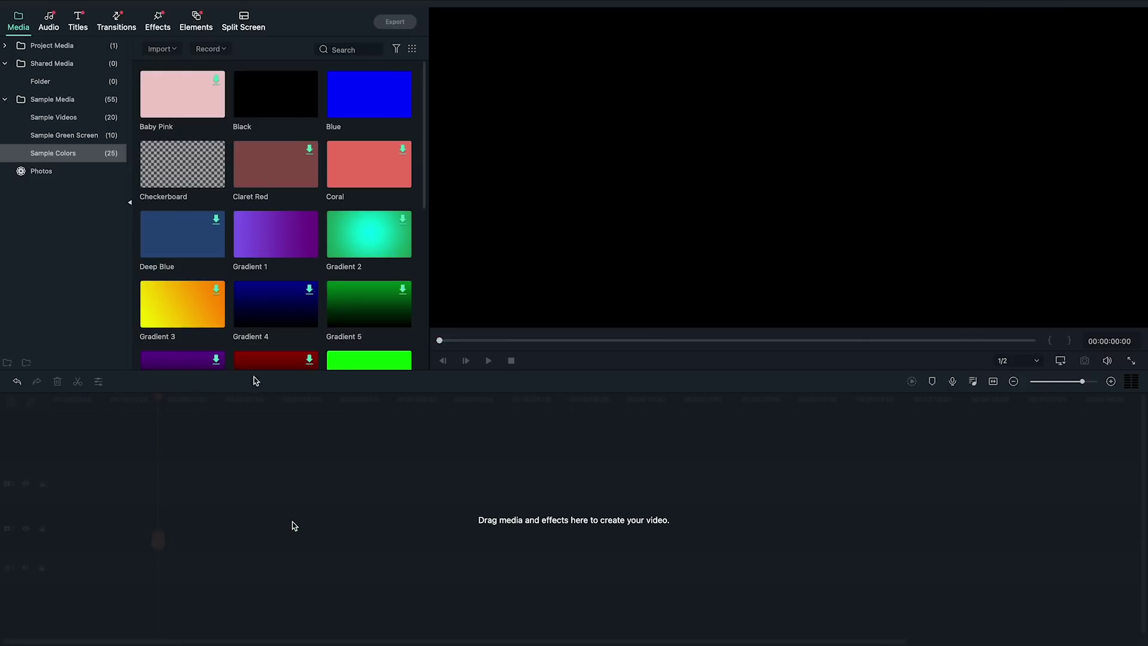
left_click(52, 45)
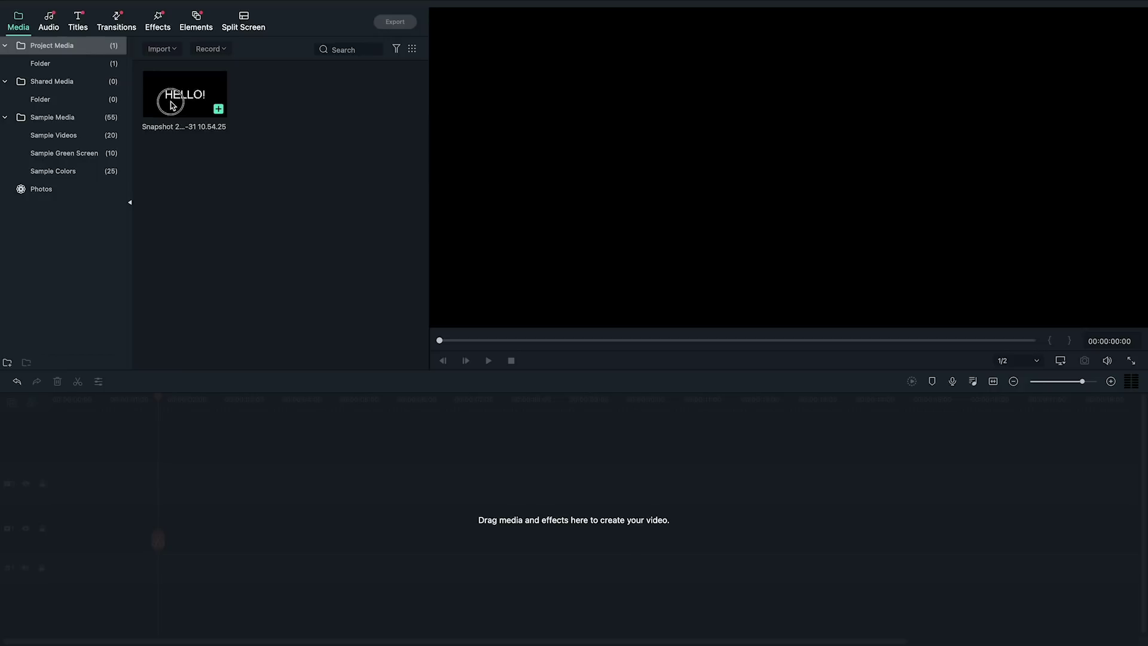
left_click_drag(172, 106, 60, 466)
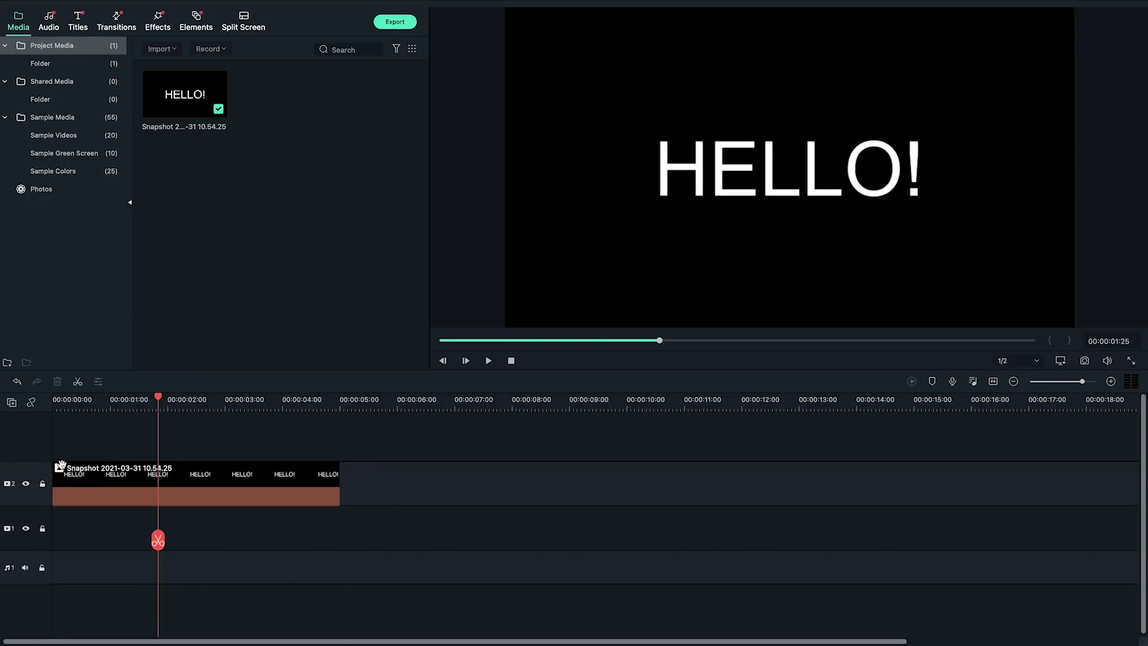
Set the snapshot clip's Compositing blending mode to Multiply and close its settings
double_click(112, 482)
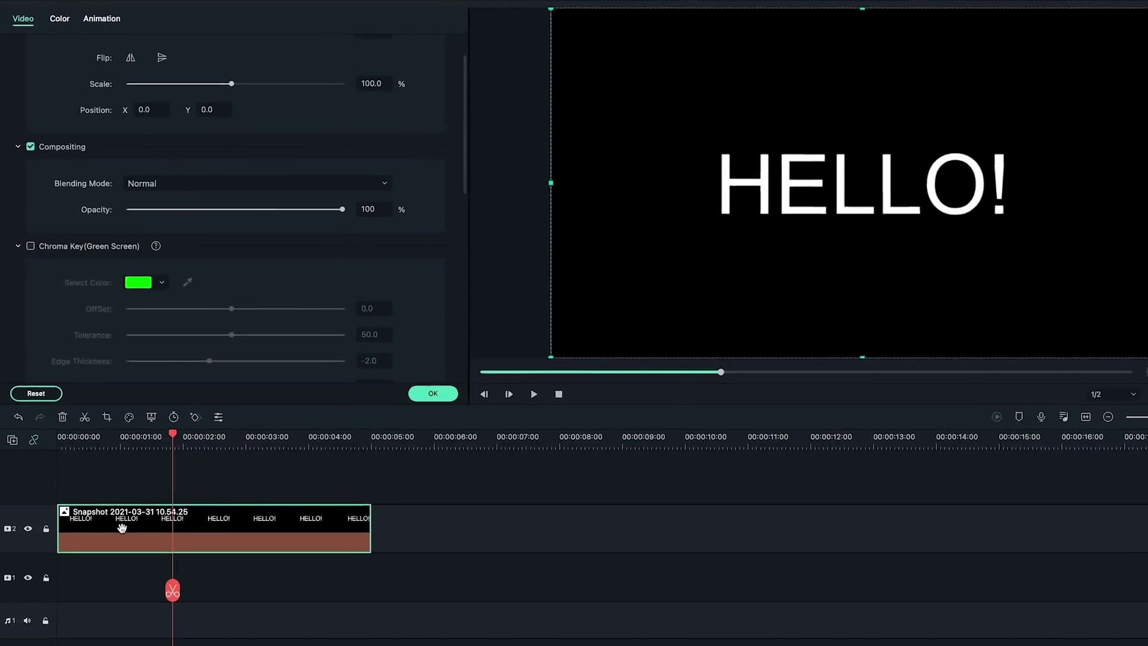
scroll(123, 244, "up", 2)
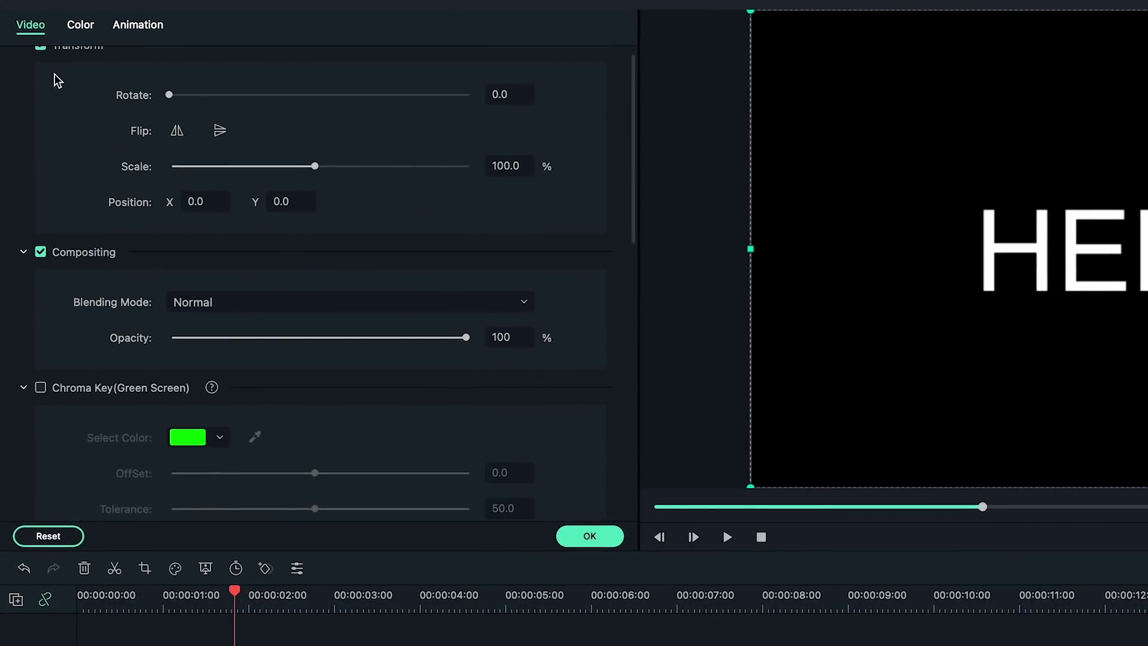
scroll(227, 278, "down", 1)
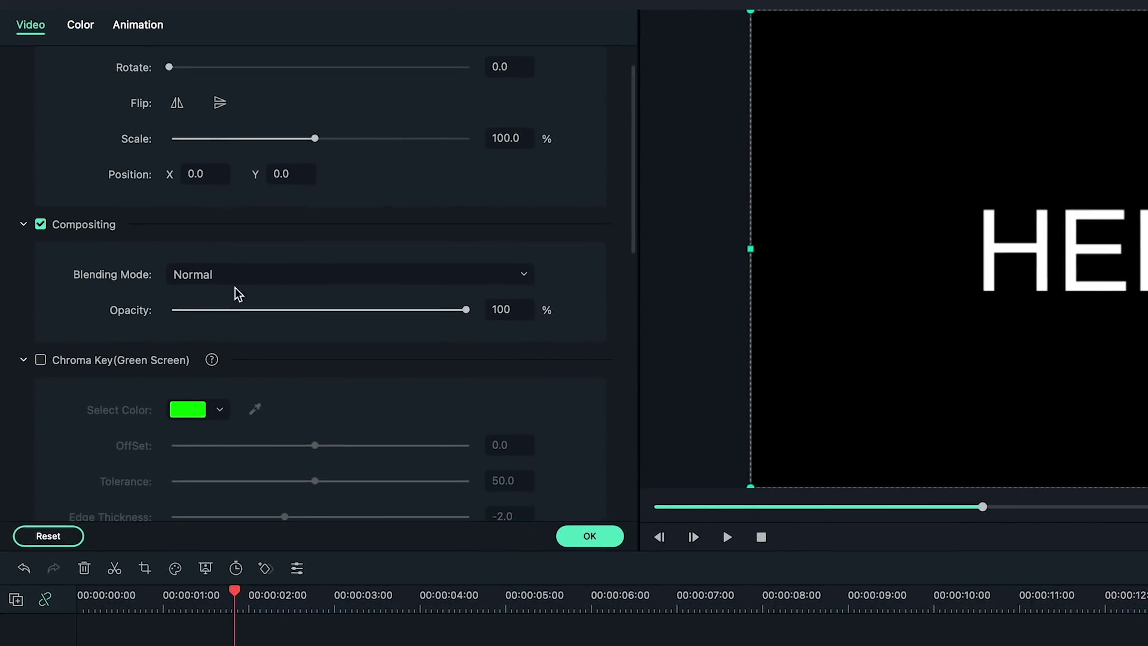
left_click(275, 277)
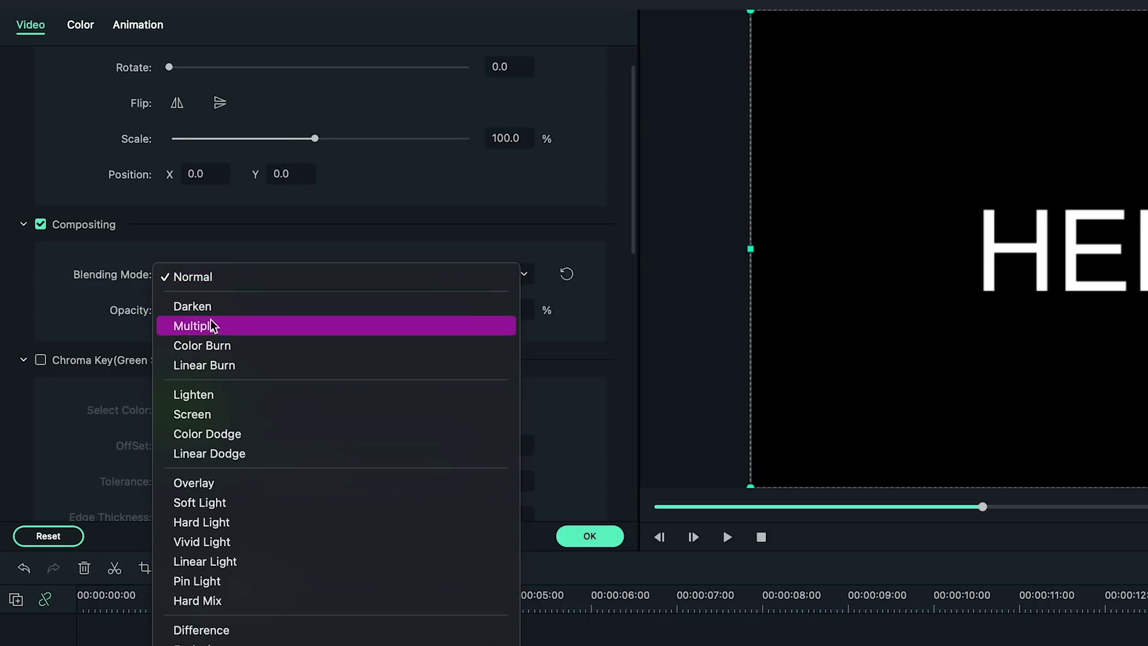
left_click(208, 328)
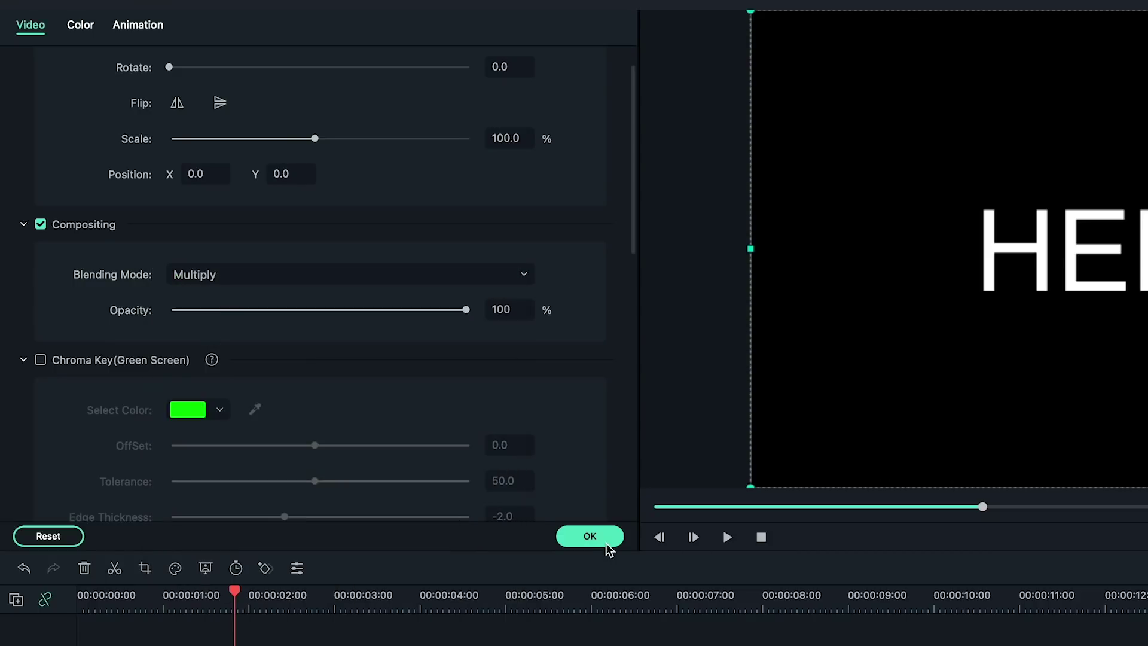
left_click(590, 537)
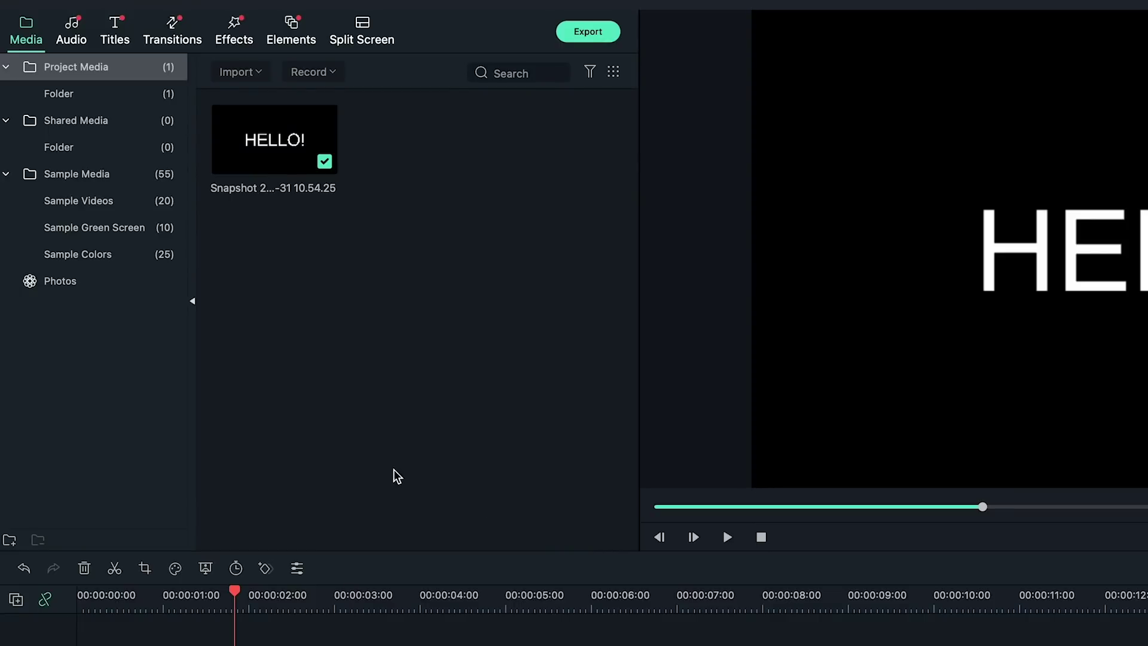
Drag the Gradient 1 sample colour onto track 1 beneath the HELLO! snapshot
left_click(108, 258)
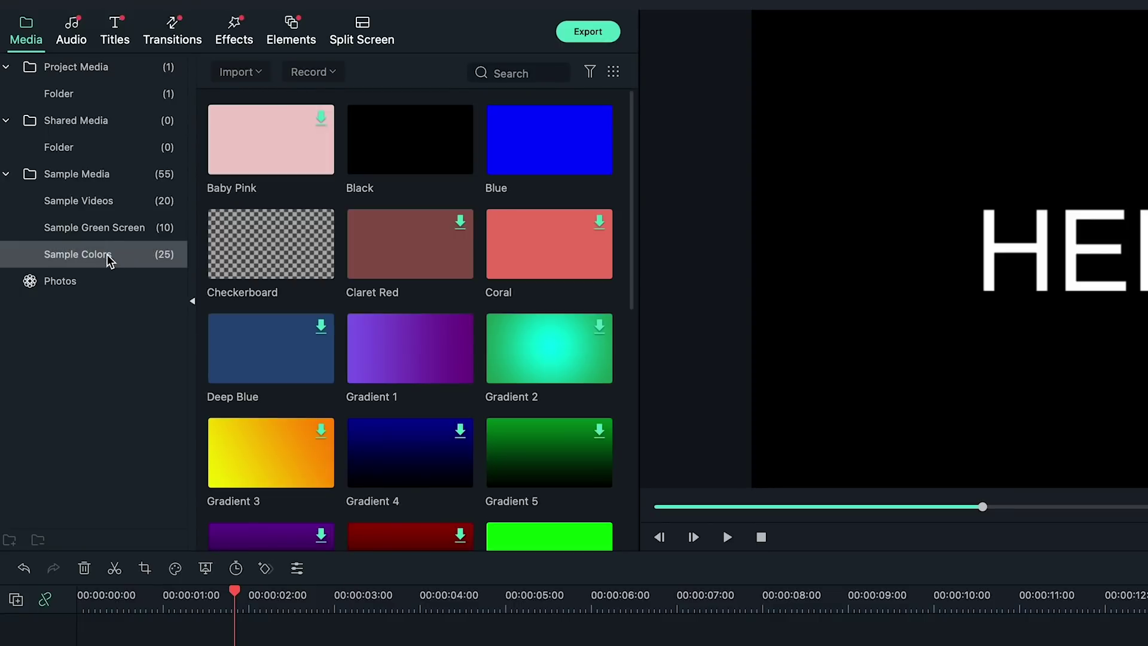
scroll(473, 318, "down", 5)
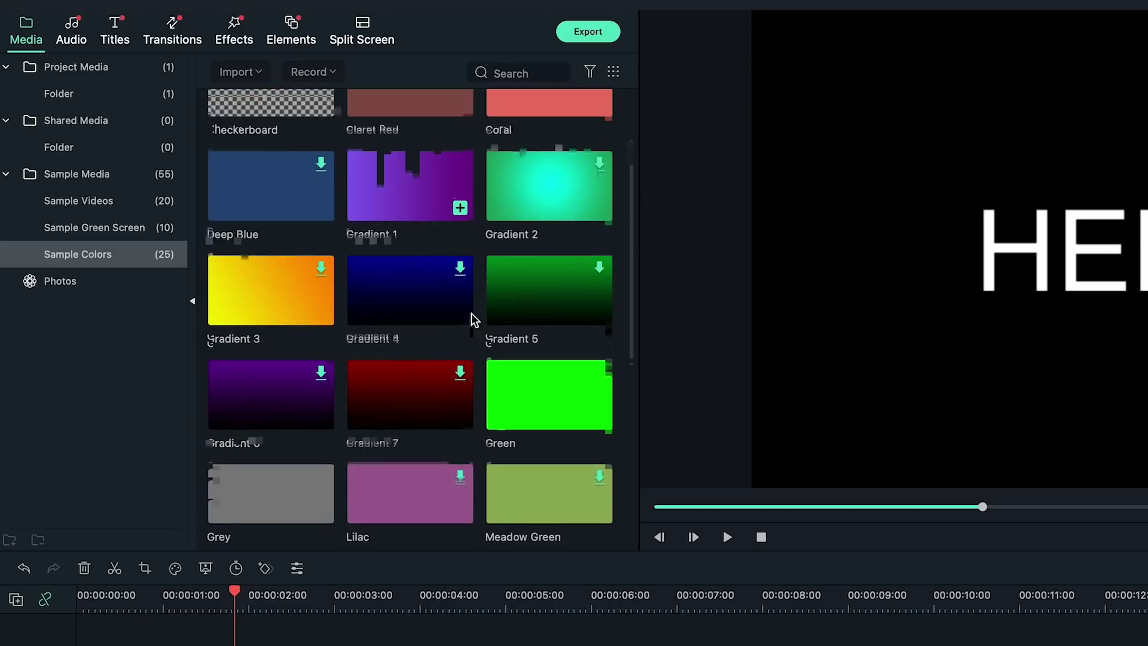
scroll(473, 320, "up", 3)
scroll(473, 320, "down", 2)
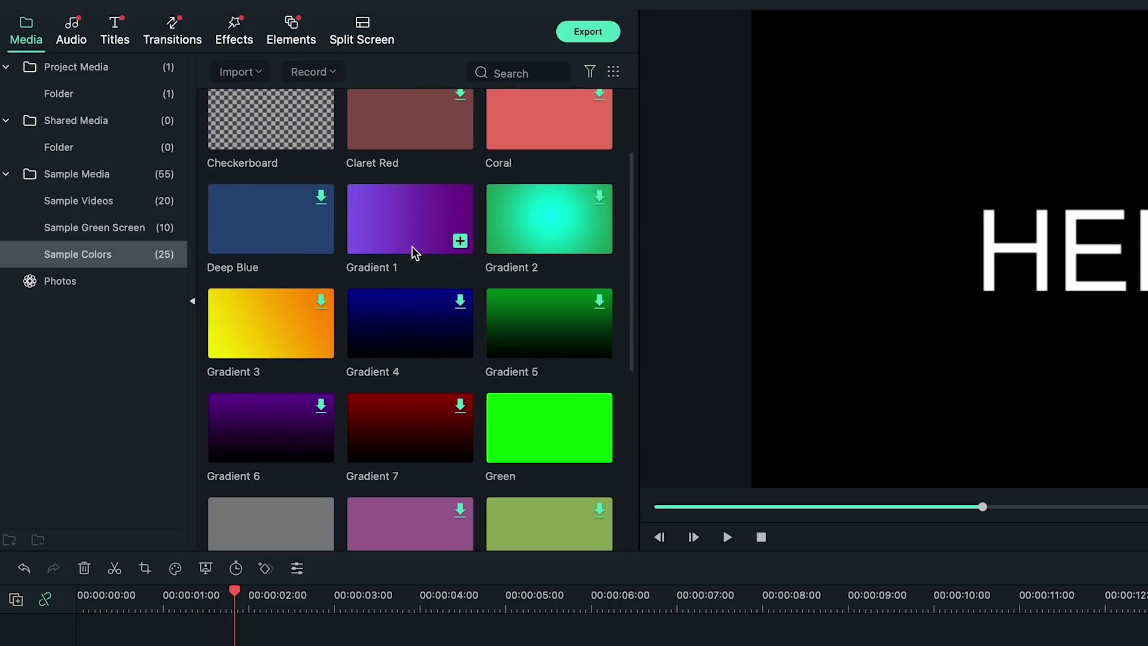
left_click_drag(413, 244, 387, 470)
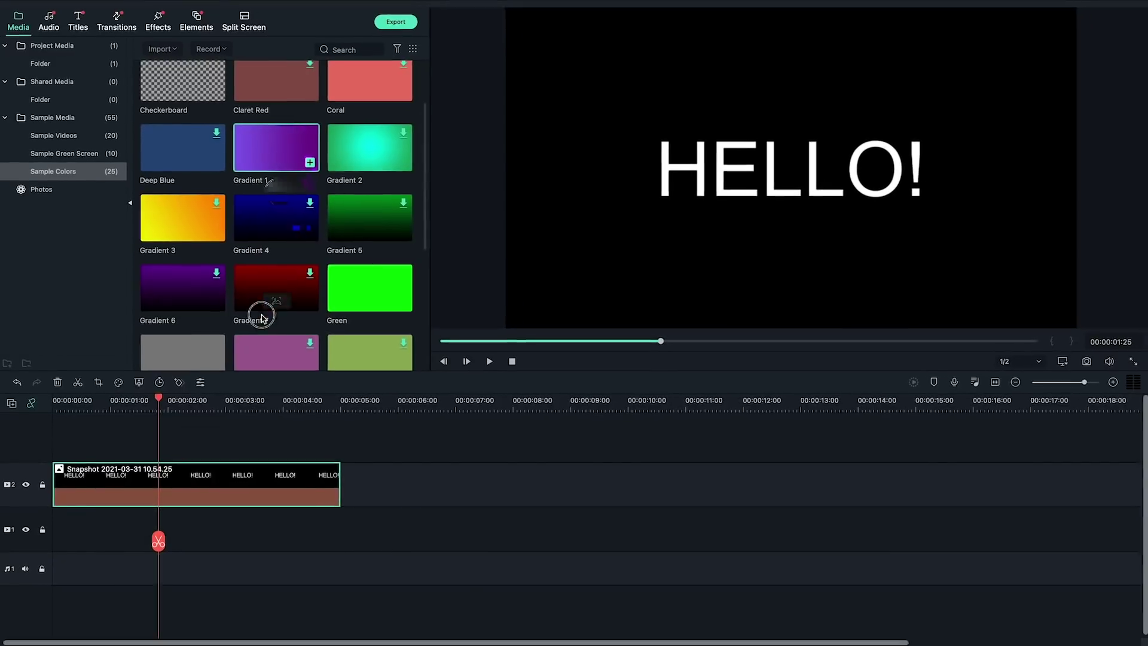
left_click_drag(261, 317, 60, 509)
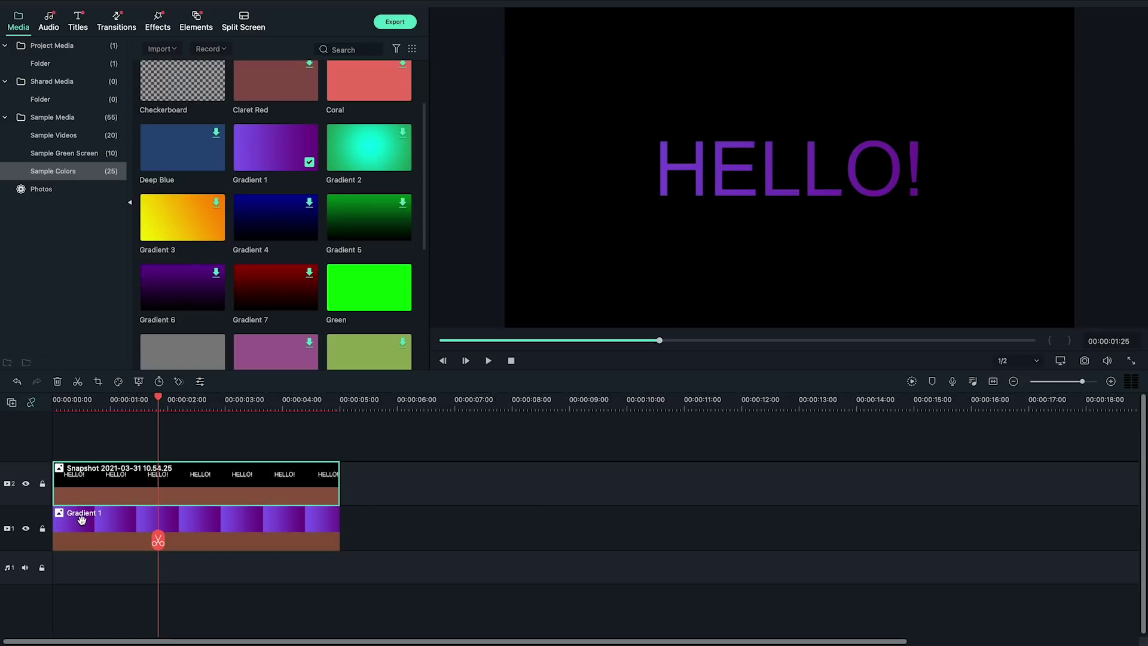
left_click(82, 519)
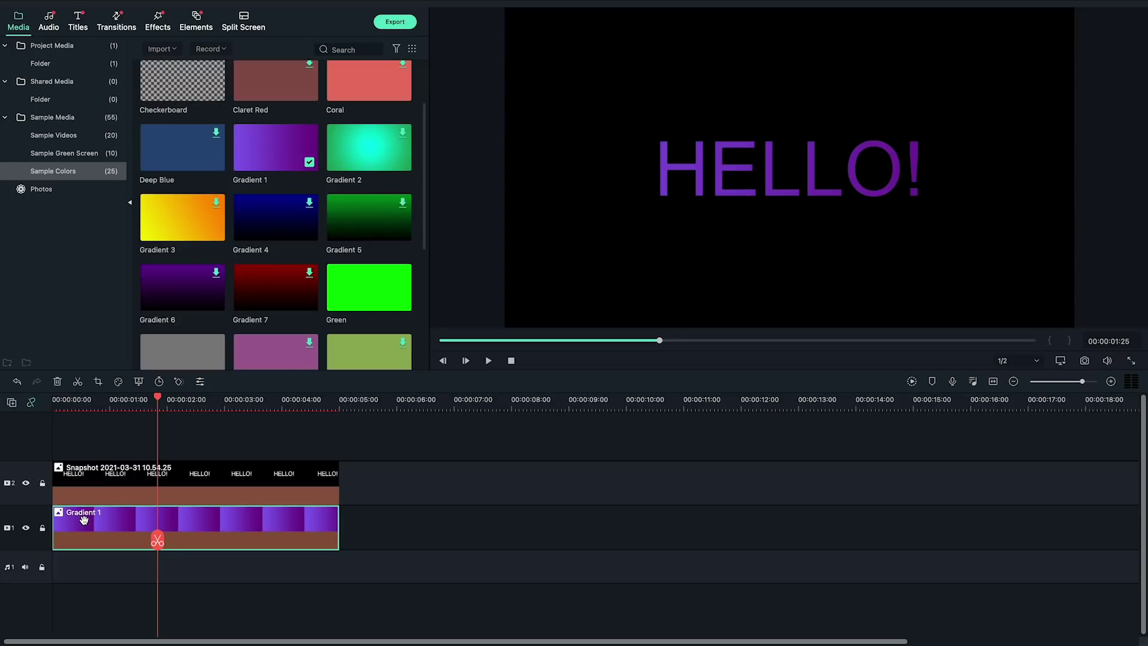
In Gradient 1's custom animation, keyframe the gradient shifted left at 0 s and right at 1 s
double_click(83, 519)
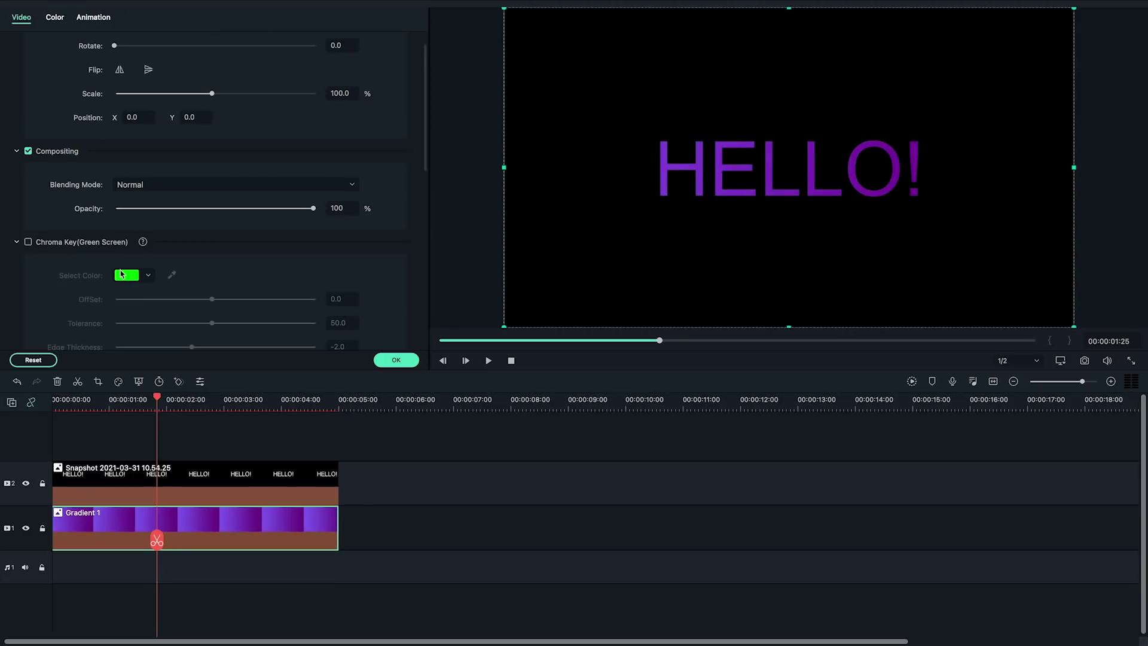
left_click(93, 18)
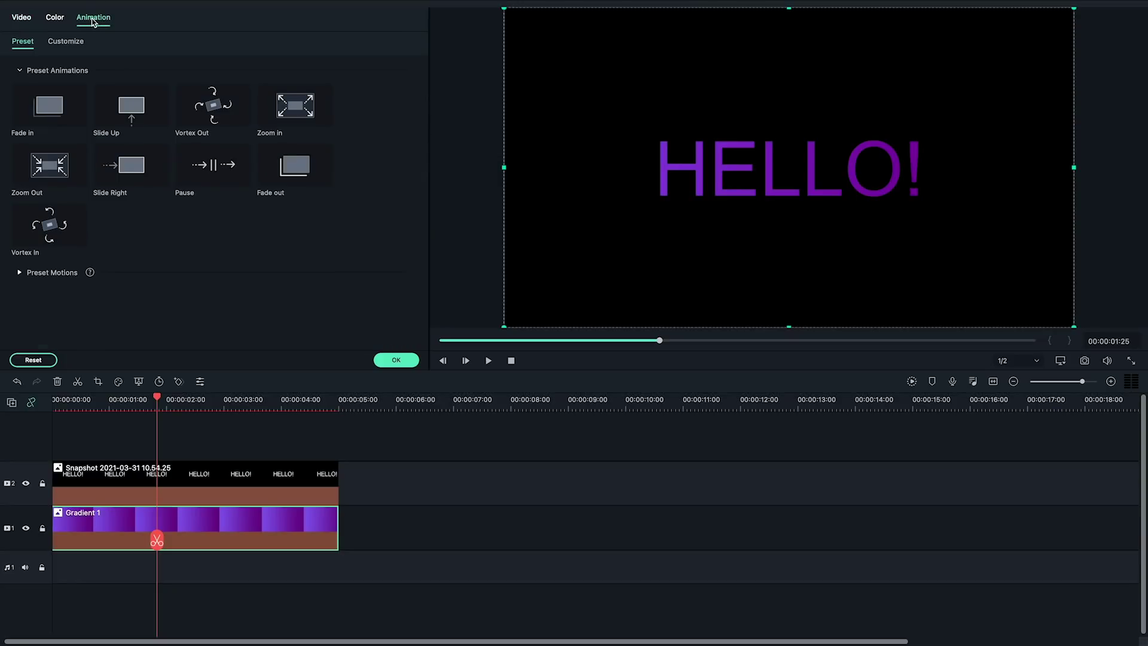
left_click(80, 39)
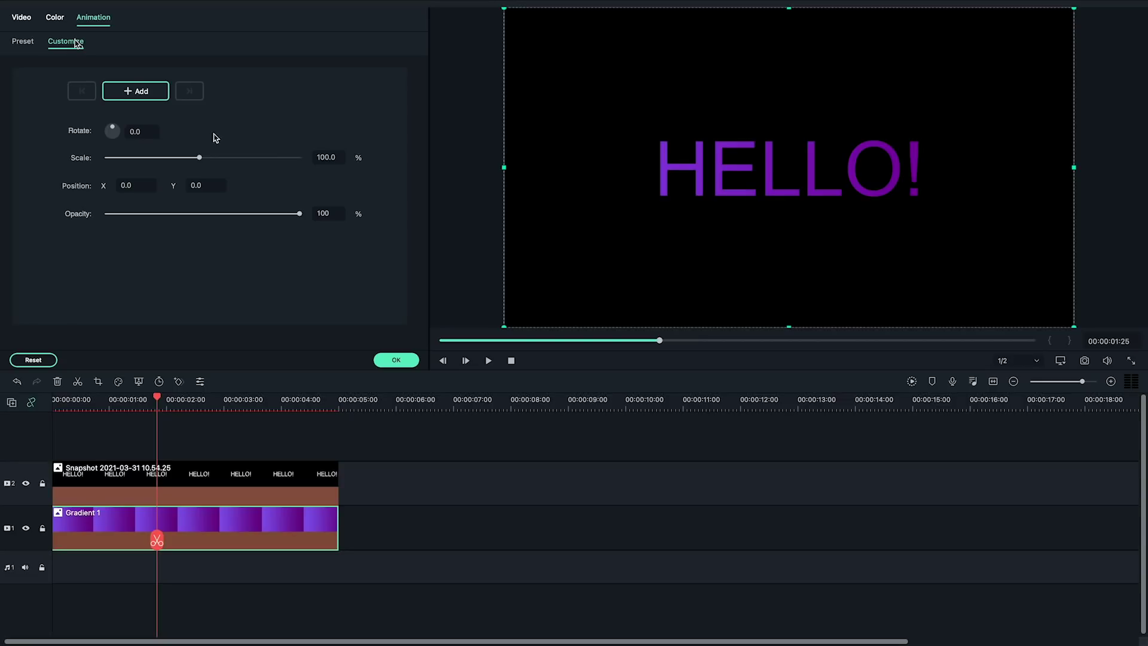
left_click(511, 361)
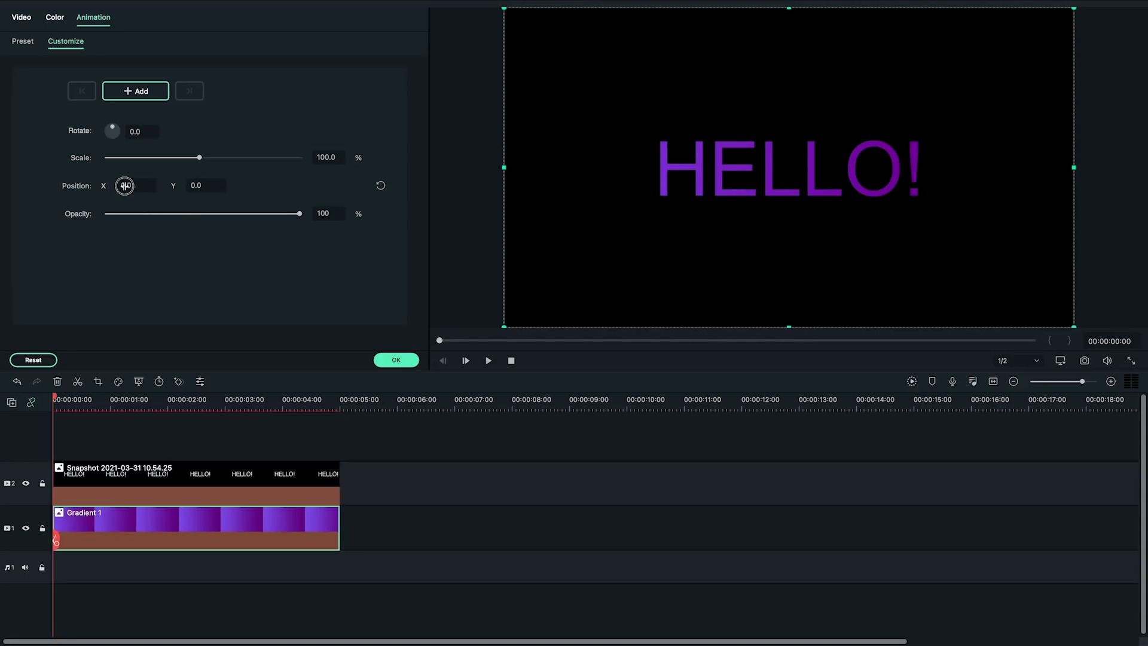
left_click_drag(125, 185, 70, 185)
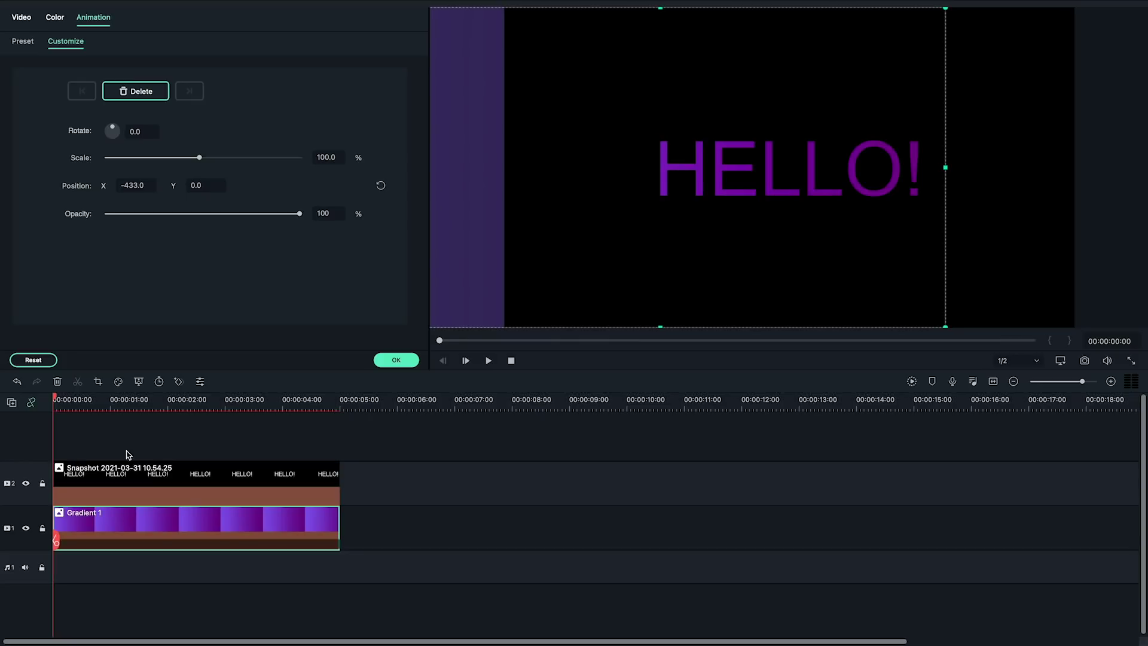
left_click(110, 399)
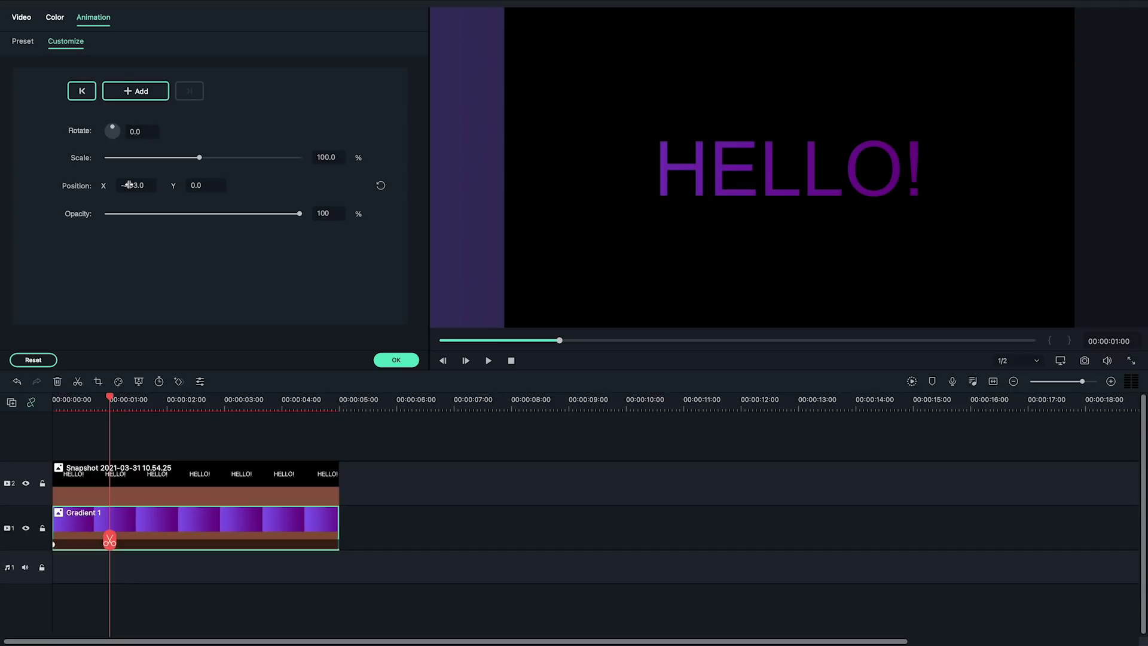
left_click_drag(129, 186, 635, 250)
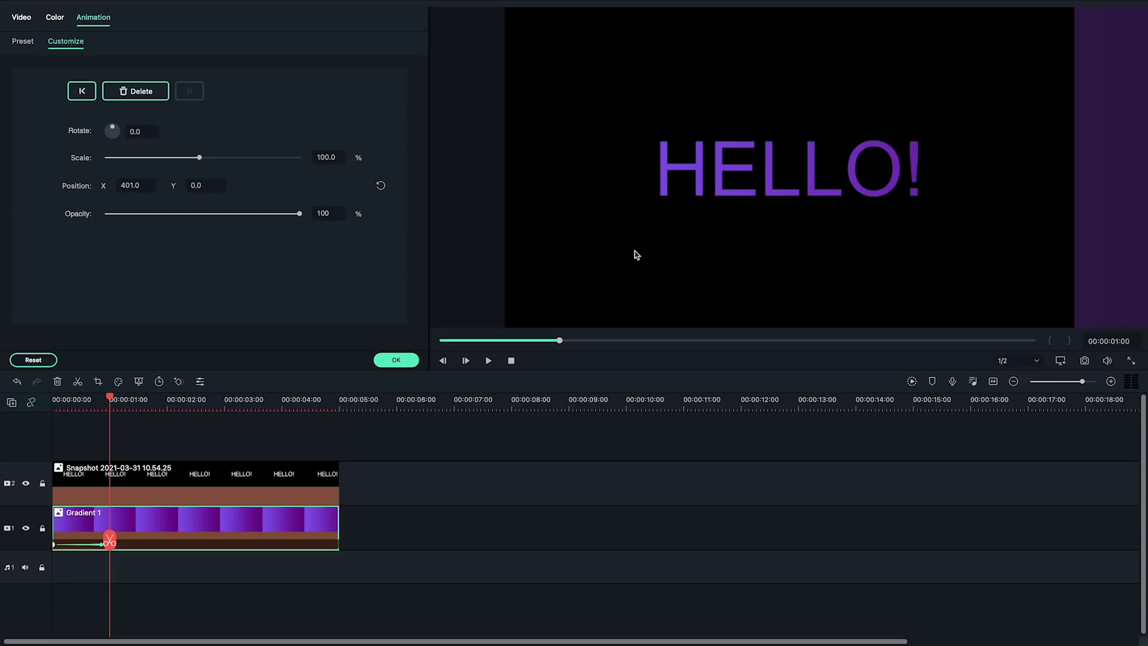
Add Gradient 1 position keyframes shifted right at 3 s and left at 4 s
left_click(167, 402)
left_click(227, 402)
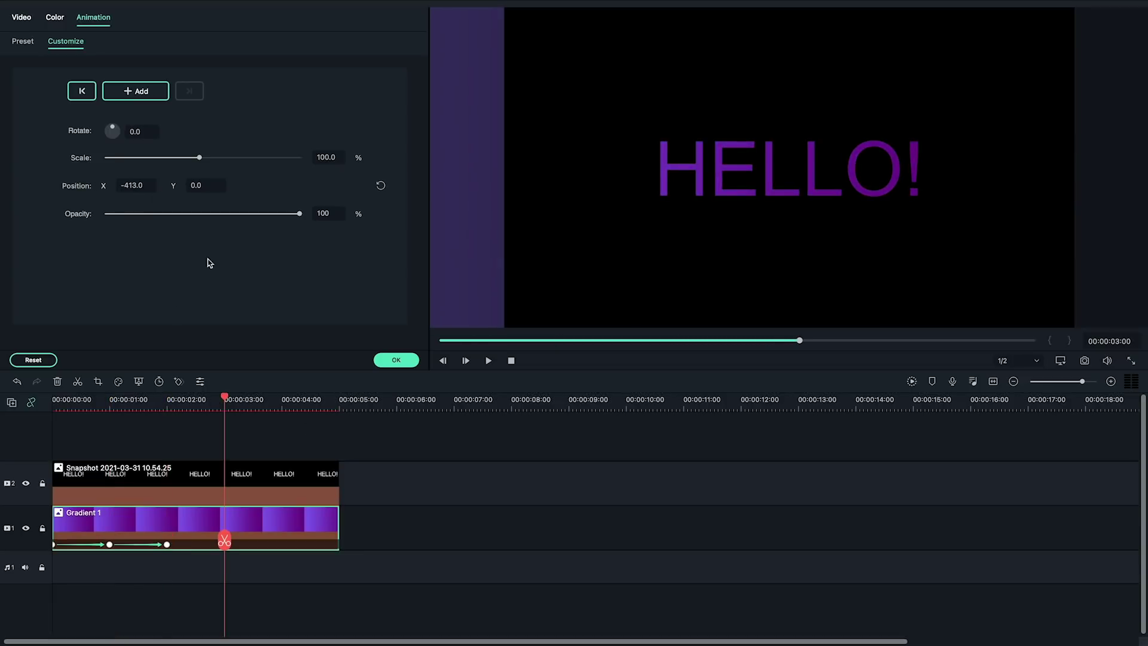
left_click_drag(454, 251, 728, 249)
left_click(285, 400)
left_click_drag(129, 186, 83, 186)
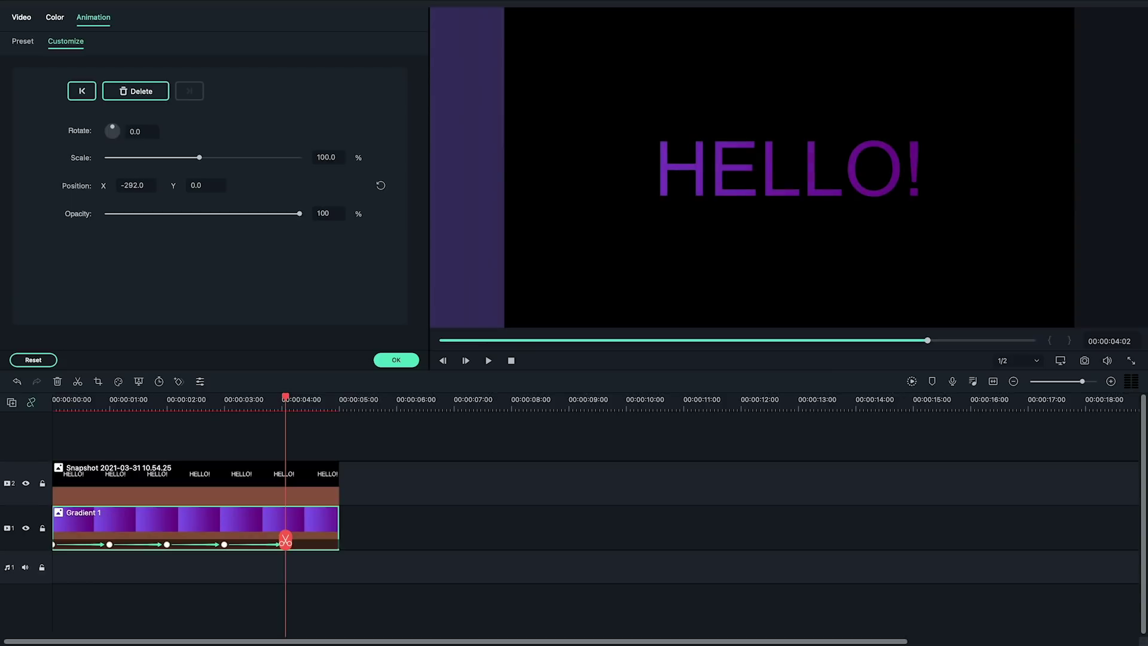
left_click(340, 401)
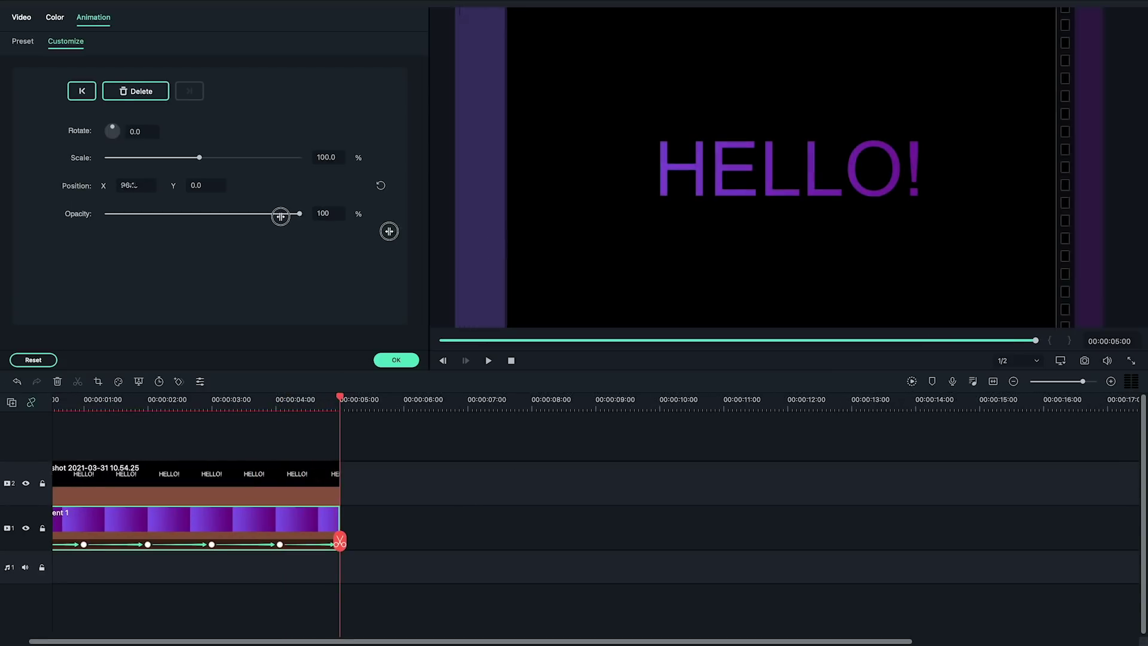
Play back the sliding gradient animation from the start and confirm the clip settings
left_click(512, 362)
left_click(489, 362)
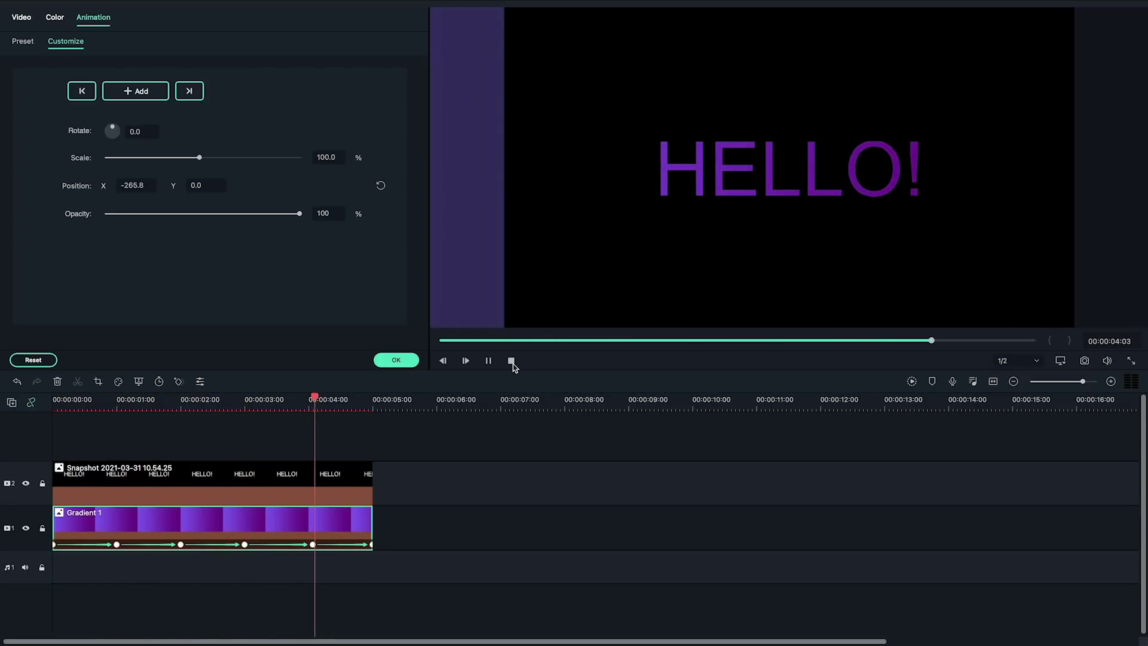
left_click(512, 362)
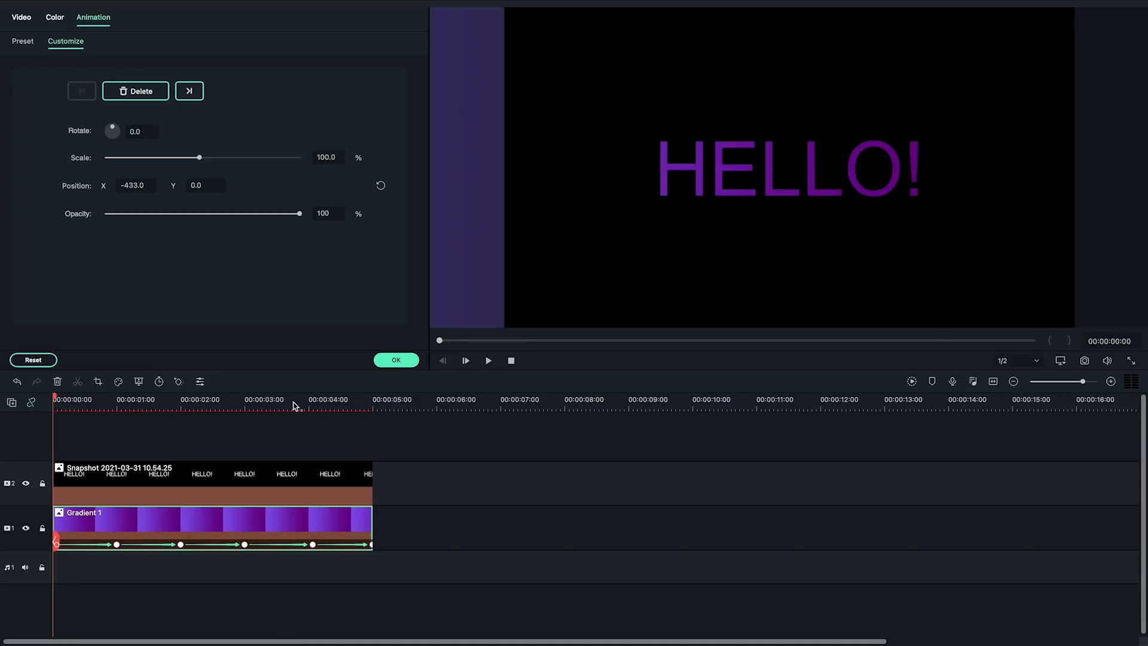
left_click(397, 360)
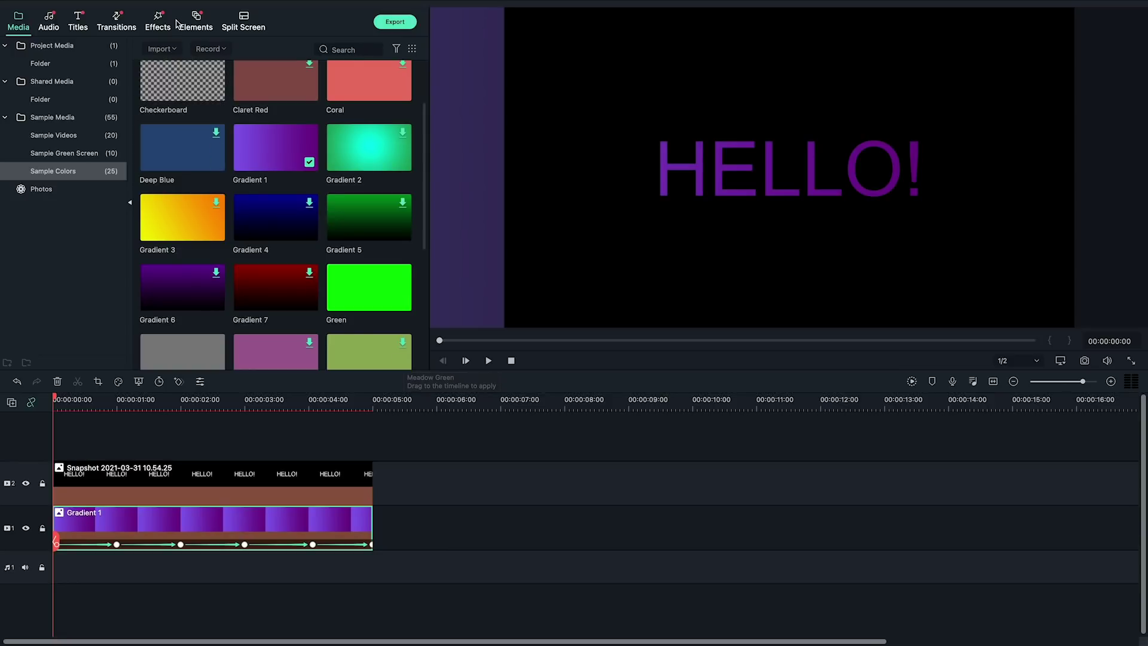
Drag the Pink Energy element onto a new track 3 at 00:00 and preview it
left_click(200, 22)
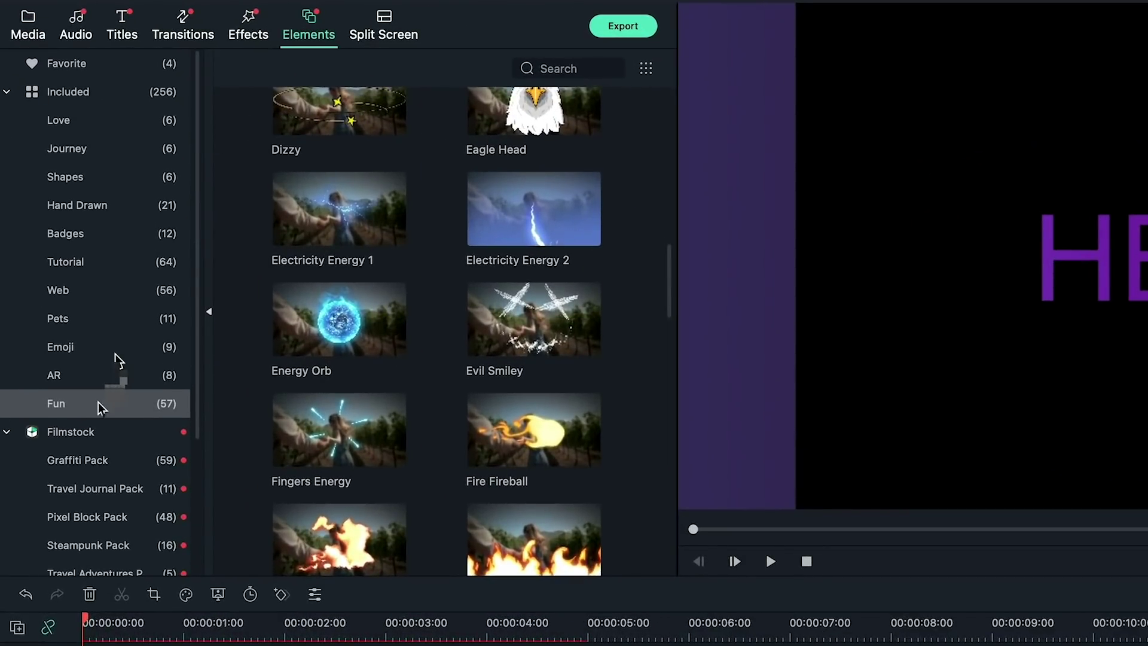
scroll(403, 321, "down", 10)
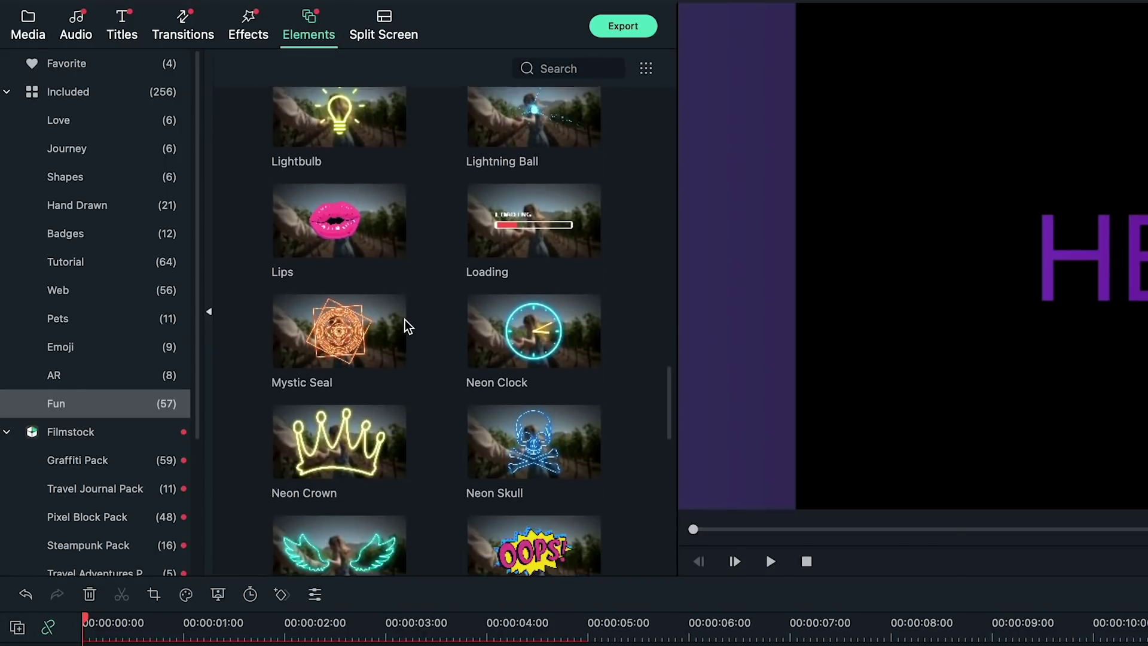
scroll(404, 320, "down", 5)
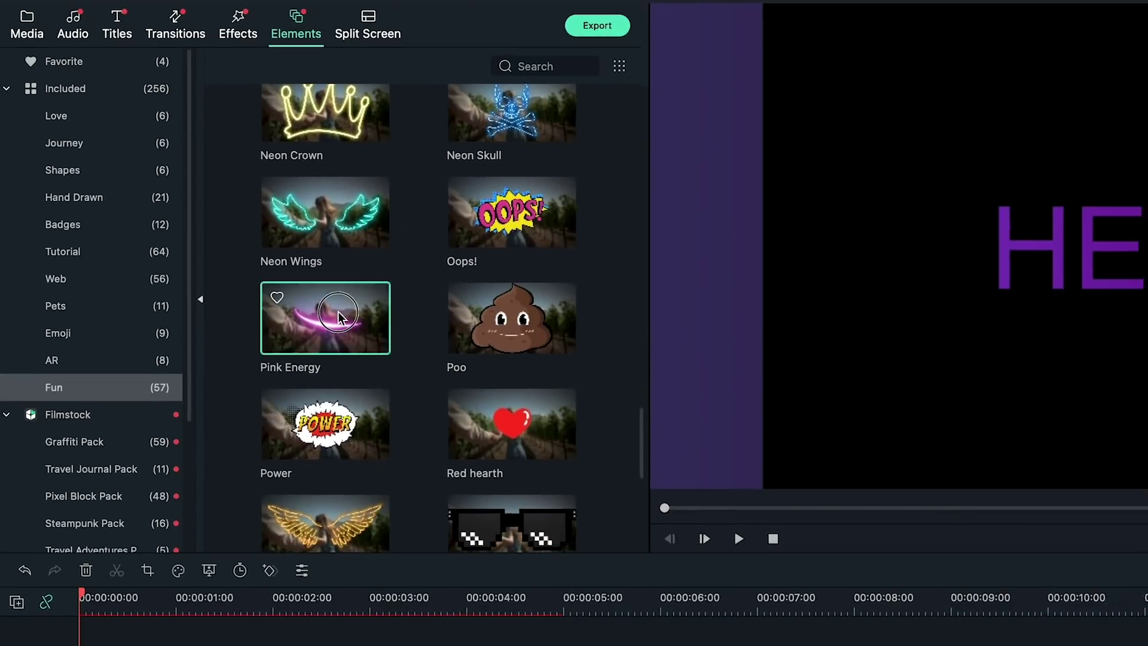
left_click_drag(335, 317, 261, 593)
left_click_drag(172, 396, 57, 465)
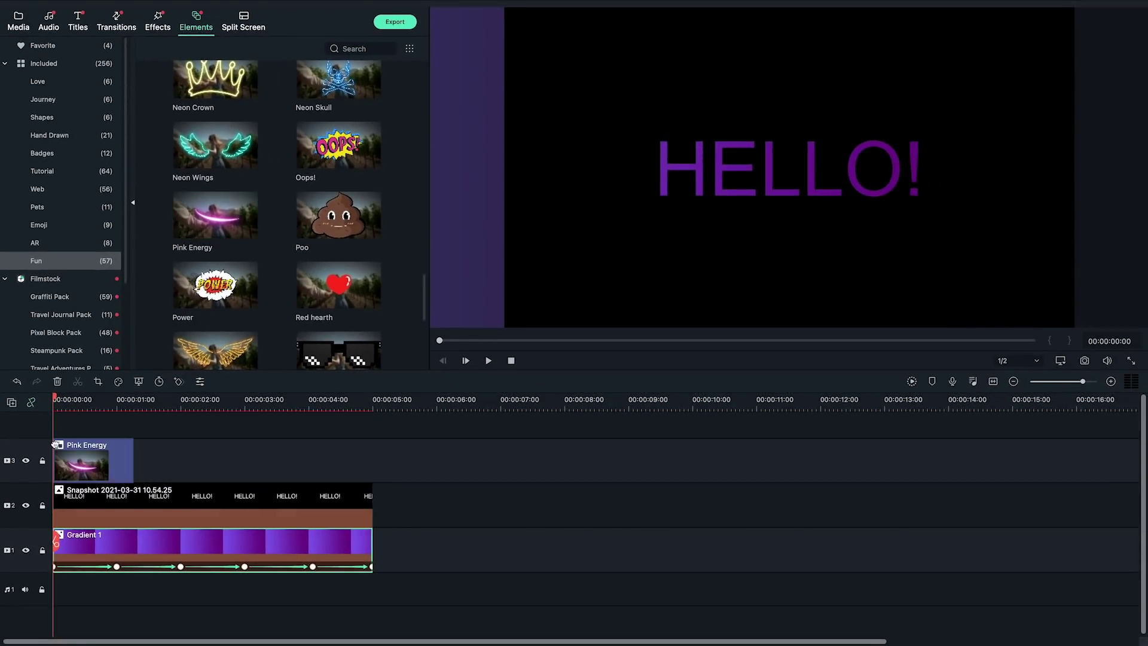
left_click(489, 361)
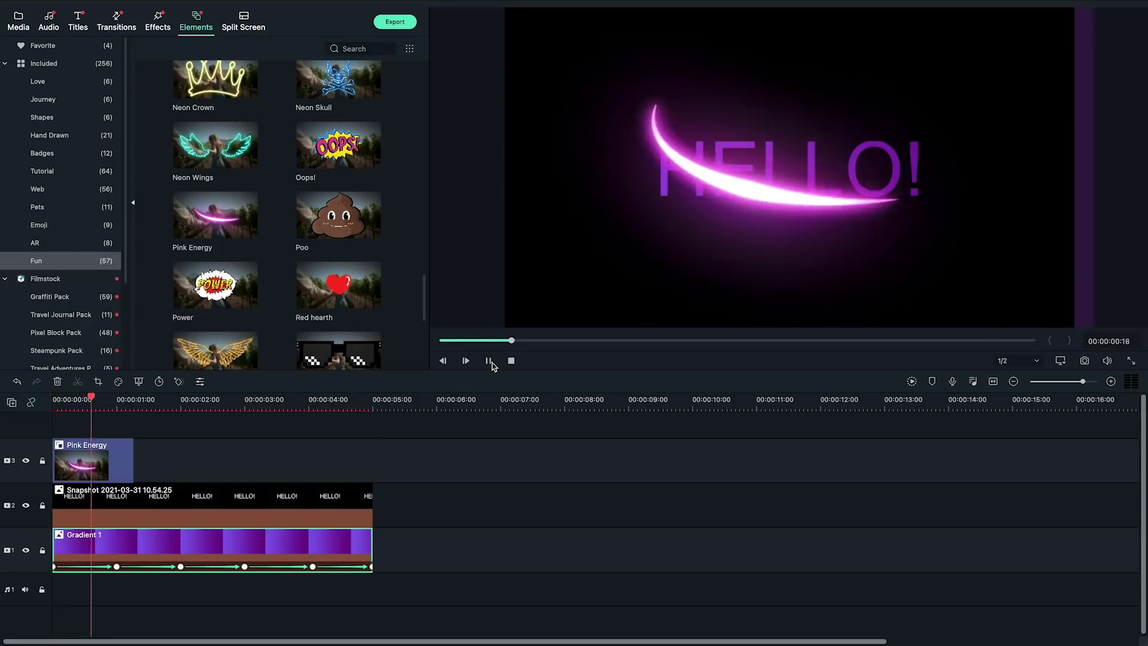
left_click(490, 362)
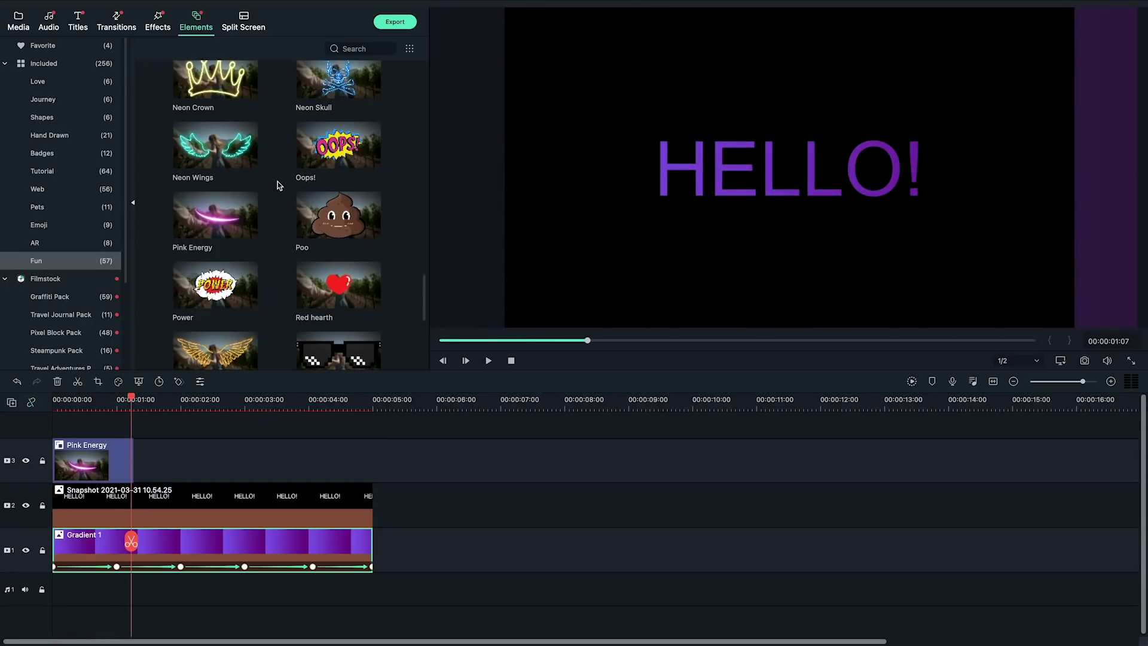
scroll(239, 120, "up", 1)
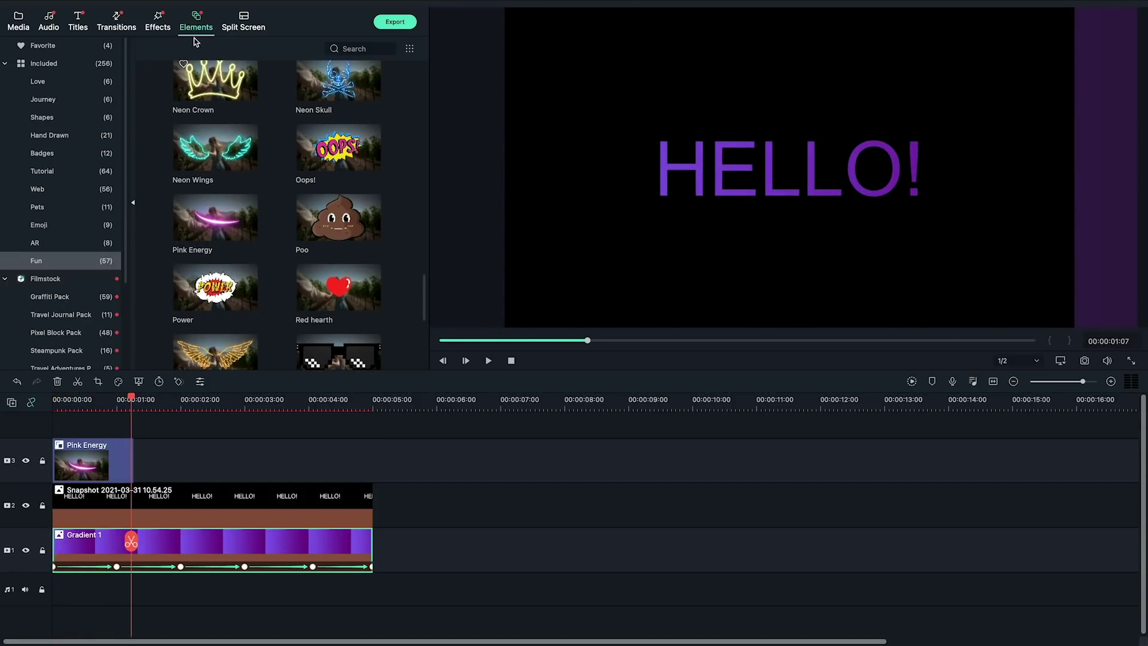
Drag the Glow effect from the Effects search results onto the HELLO! snapshot clip on track 2
left_click(158, 19)
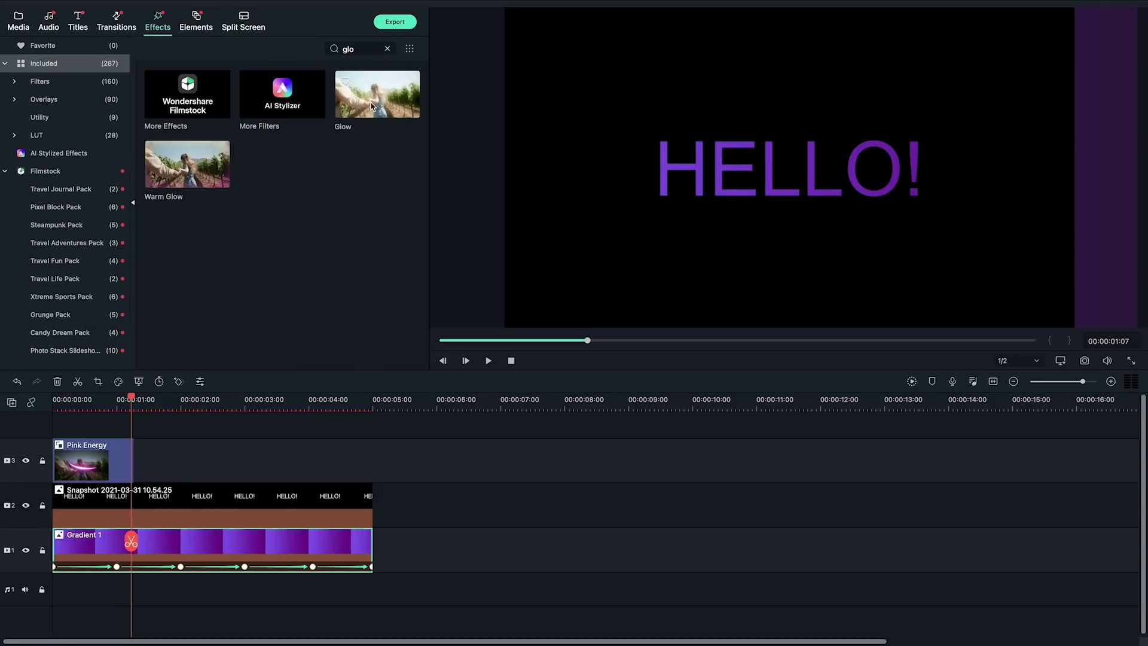
left_click_drag(370, 107, 191, 513)
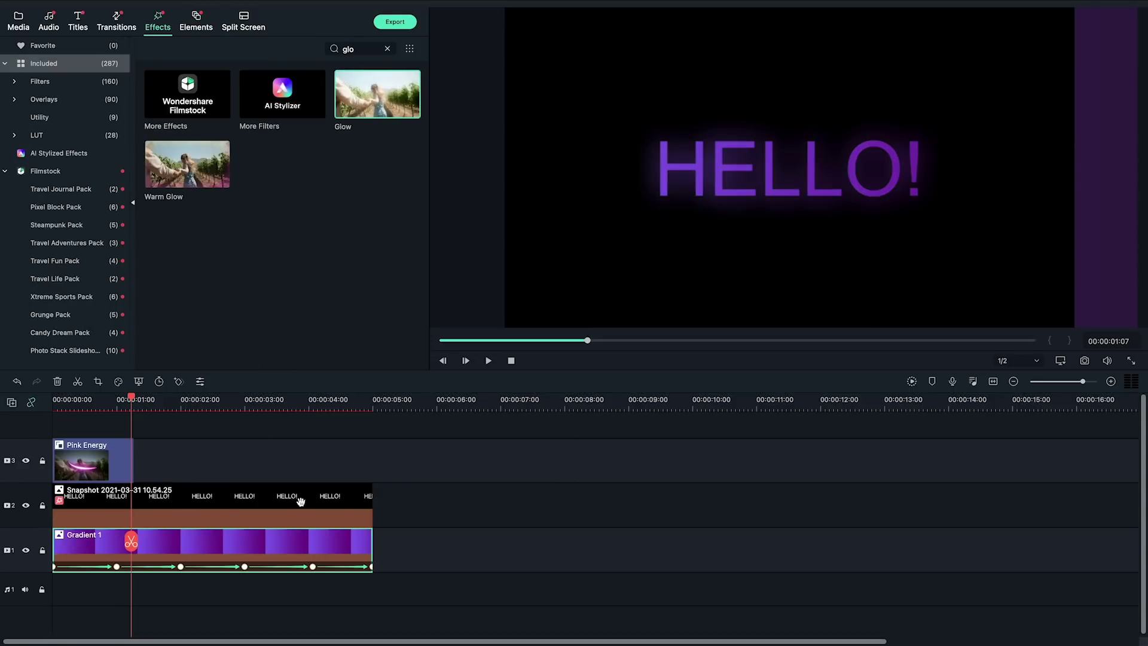